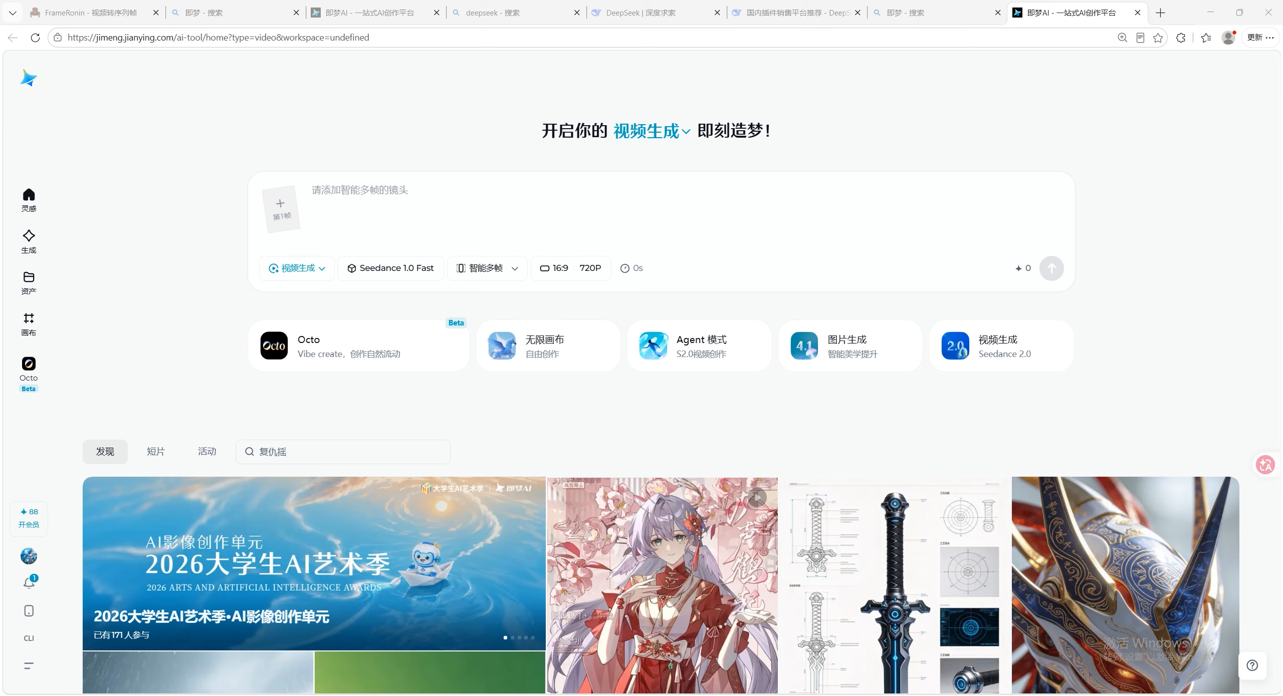
Step: Add two character images as keyframes and describe the shot between them as gentle idle breathing with flowing pale blue smoke, keeping pixel style and proportions
left_click(396, 209)
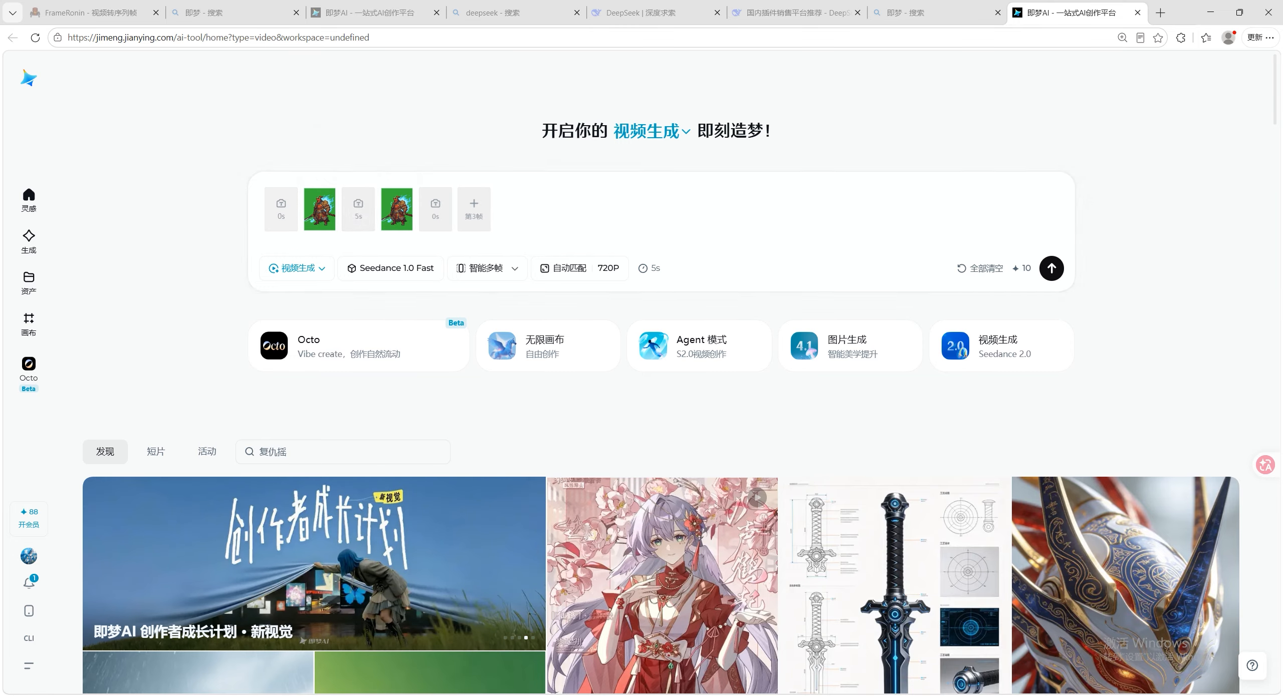
left_click(357, 213)
type("使用提供的角色图片，仅将角色修改为自然待机状态：身体以柔和的幅度缓慢上下浮动，模拟平稳的呼吸节奏，肩部与胸部随呼吸轻微起伏，整体姿态放松自然。同时在角色身后添加流动的淡蓝色烟雾特效，烟雾呈轻盈飘逸的丝状与薄团状混合形态，随角色的呼吸节奏微微律动，烟雾边缘柔和半透明，保持画面的像素风格，画面比例保持原片比例。")
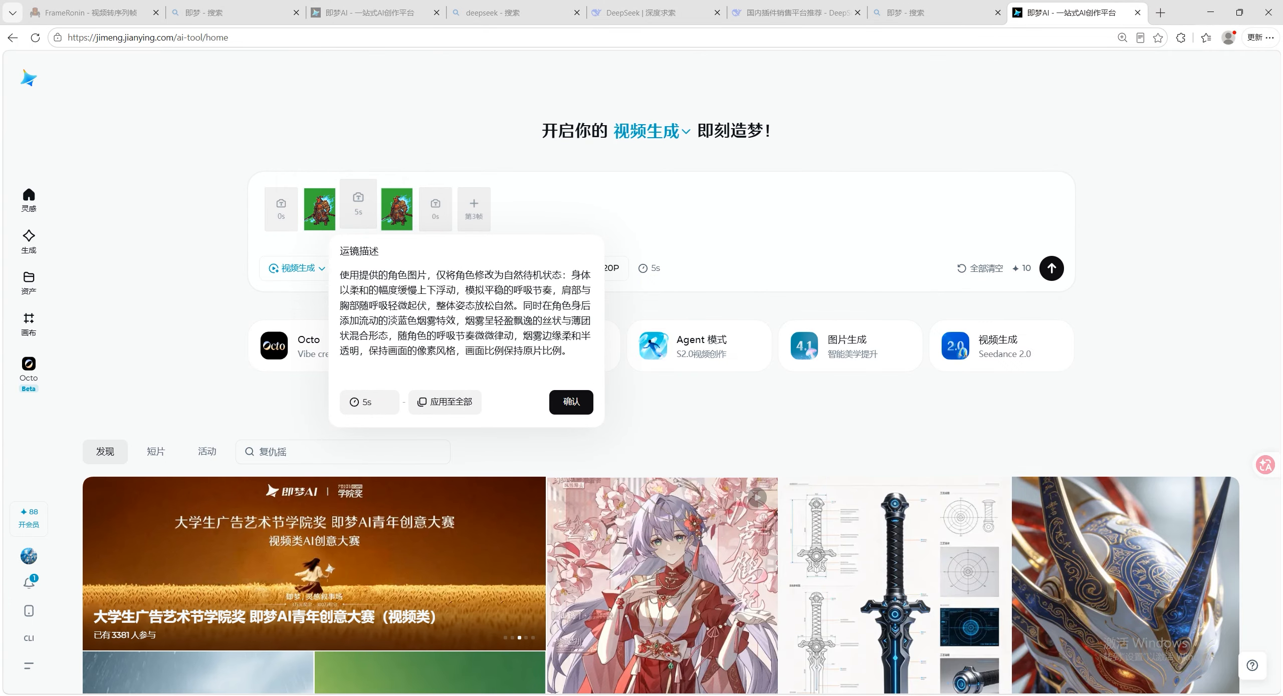
Step: Set the shot's duration to 2s, confirm the shot description, and generate the video
left_click(392, 408)
left_click(393, 408)
left_click(392, 408)
left_click(393, 408)
left_click(392, 408)
left_click(393, 407)
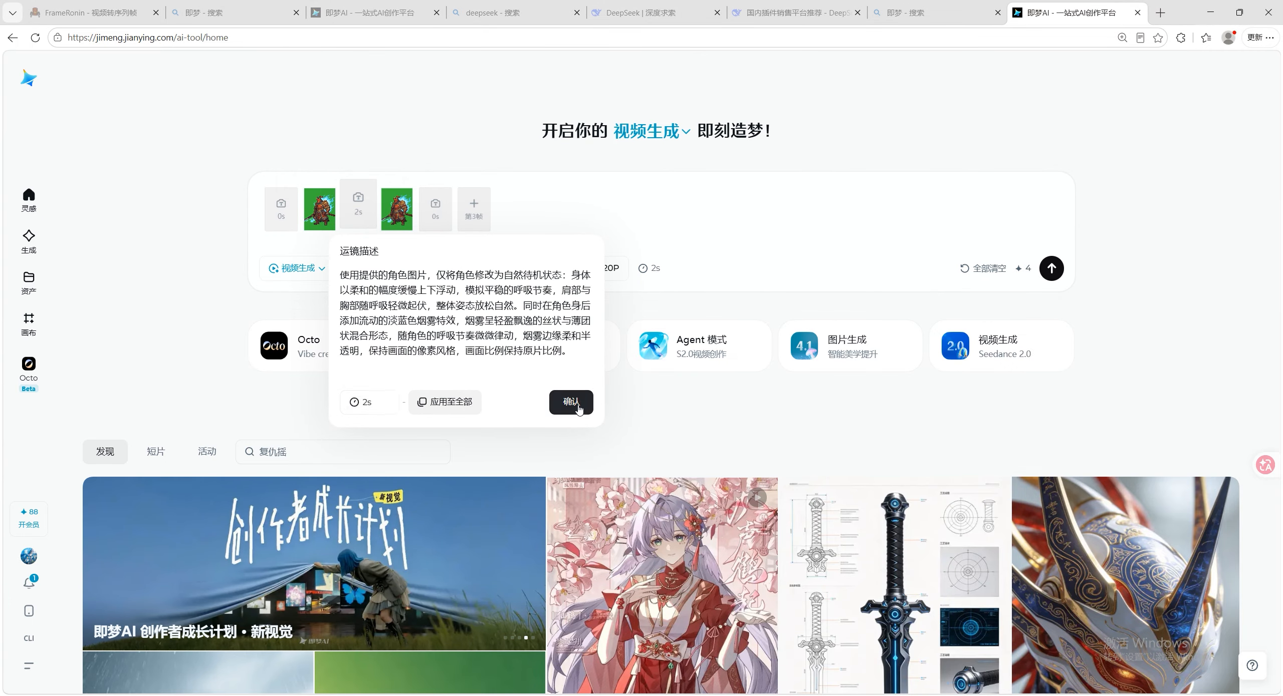
left_click(572, 402)
left_click(1051, 268)
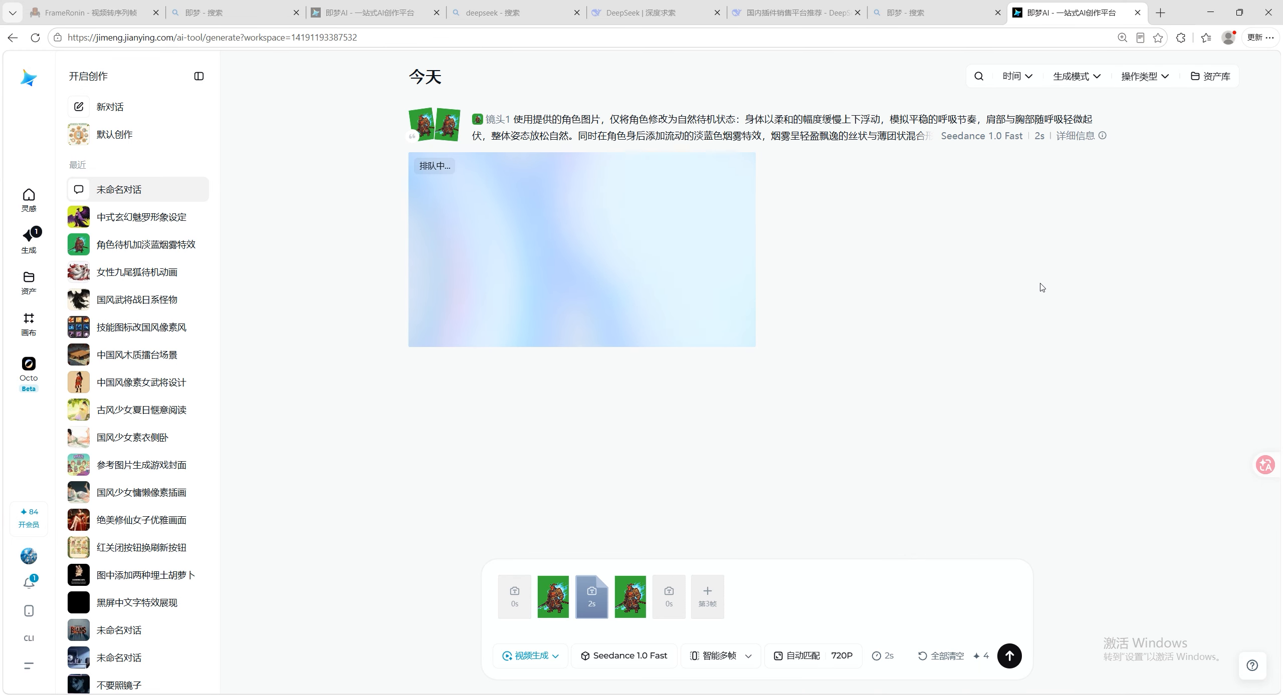
mouse_move(648, 256)
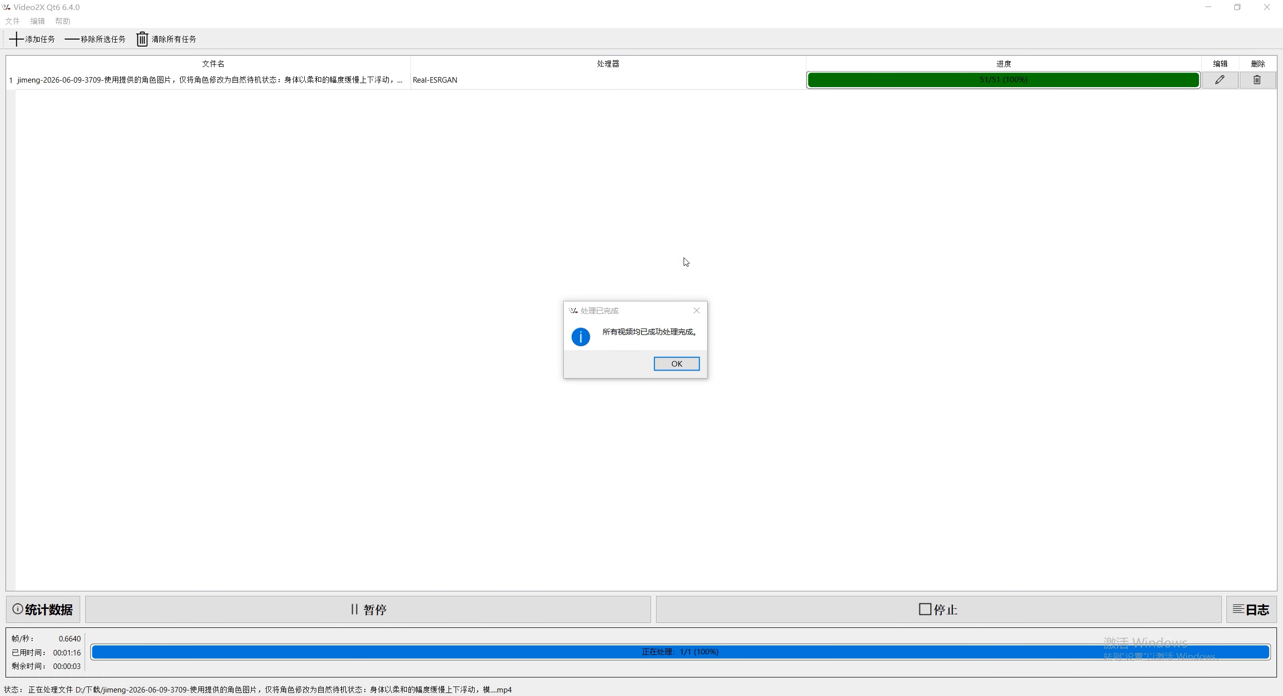
Step: Dismiss the Video2X completion notice and switch to FrameRonin's video upload page
left_click(683, 364)
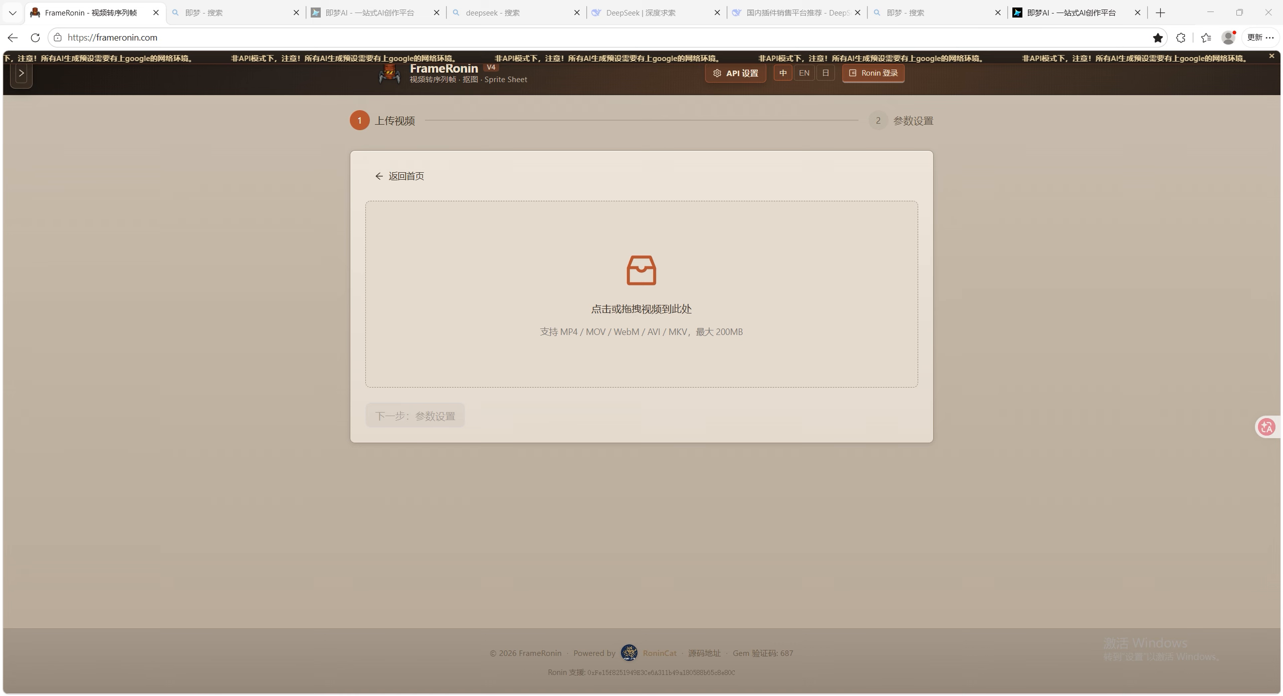
left_click_drag(601, 258, 606, 261)
scroll(719, 430, "down", 3)
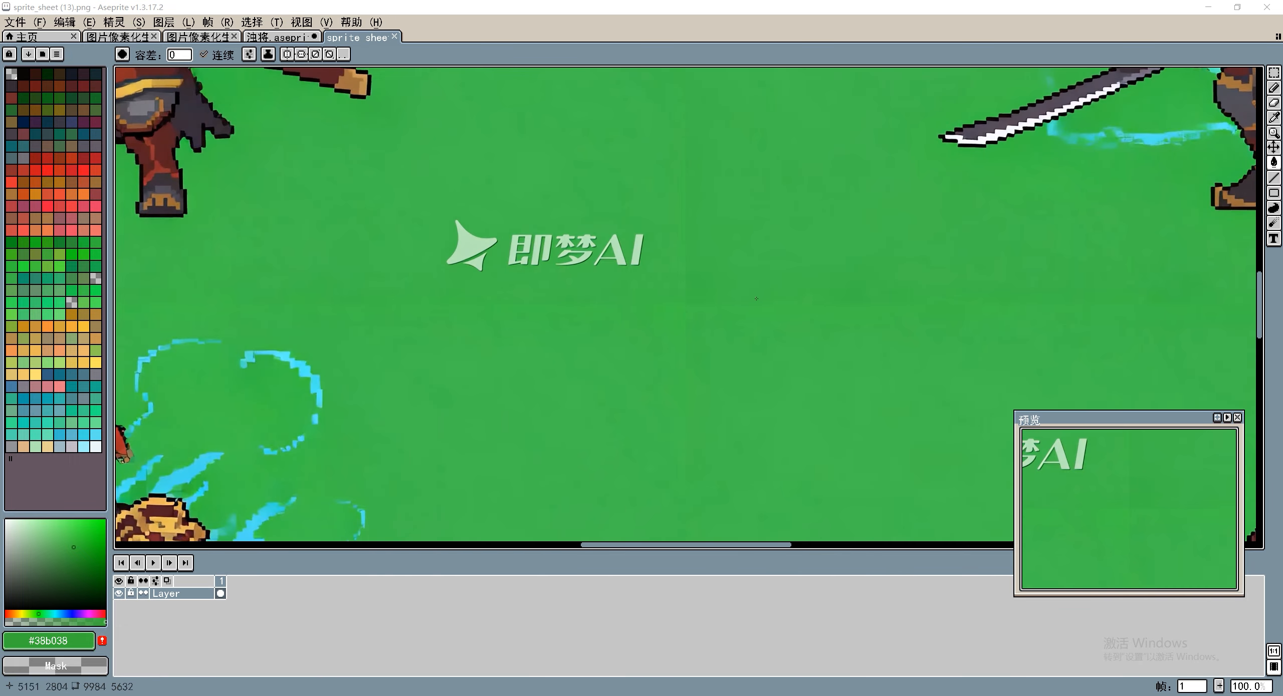
Step: Import sprite_sheet (13).png in Aseprite as a sprite sheet by rows, split into 4 columns and 4 rows
scroll(687, 306, "down", 8)
left_click(15, 22)
left_click(211, 169)
left_click(277, 327)
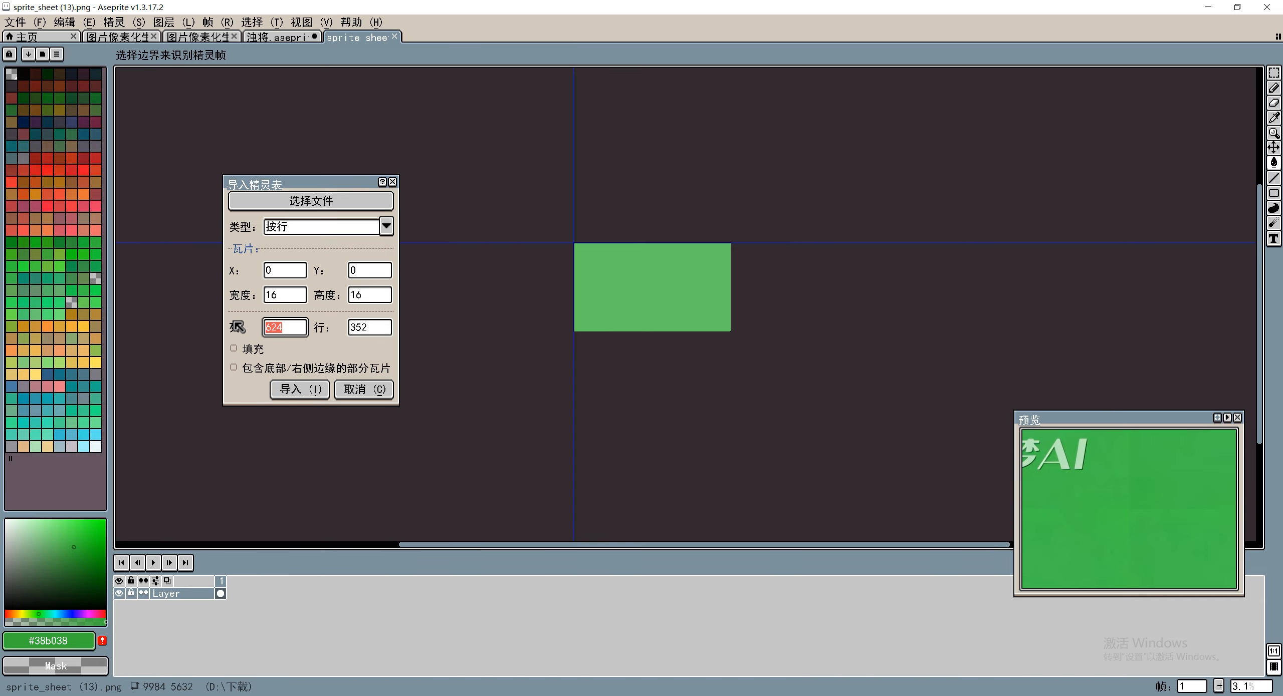
type("4")
key("Tab")
type("4")
left_click(299, 390)
Step: Delete the empty frames 14 to 16 plus one more frame, and play the animation in the preview
scroll(725, 319, "up", 4)
scroll(708, 338, "up", 3)
left_click_drag(376, 581, 401, 581)
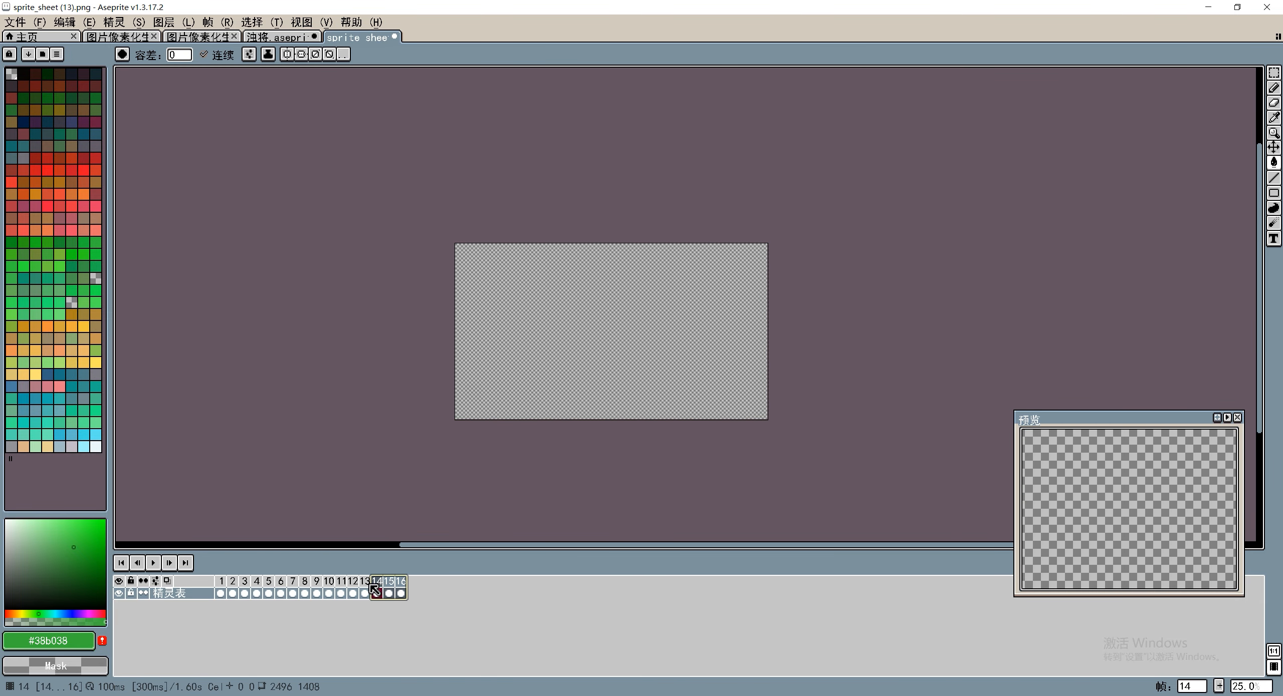
key("alt+c")
scroll(1127, 506, "down", 4)
left_click(1227, 418)
left_click_drag(593, 454, 599, 447)
key("Right")
key("alt+c")
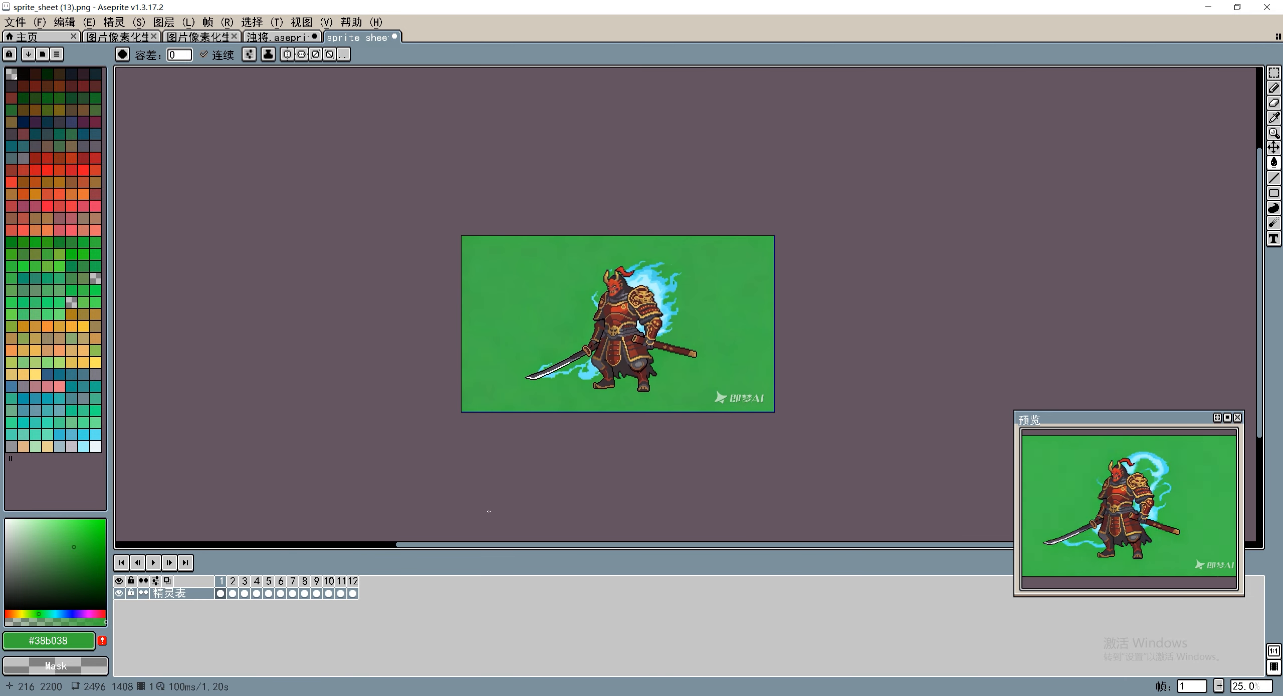
Step: Select an area of about 576 × 220 px around the 即梦AI watermark and clear it on all 12 frames
left_click_drag(487, 513, 429, 491)
left_click(1273, 74)
left_click_drag(645, 364, 722, 396)
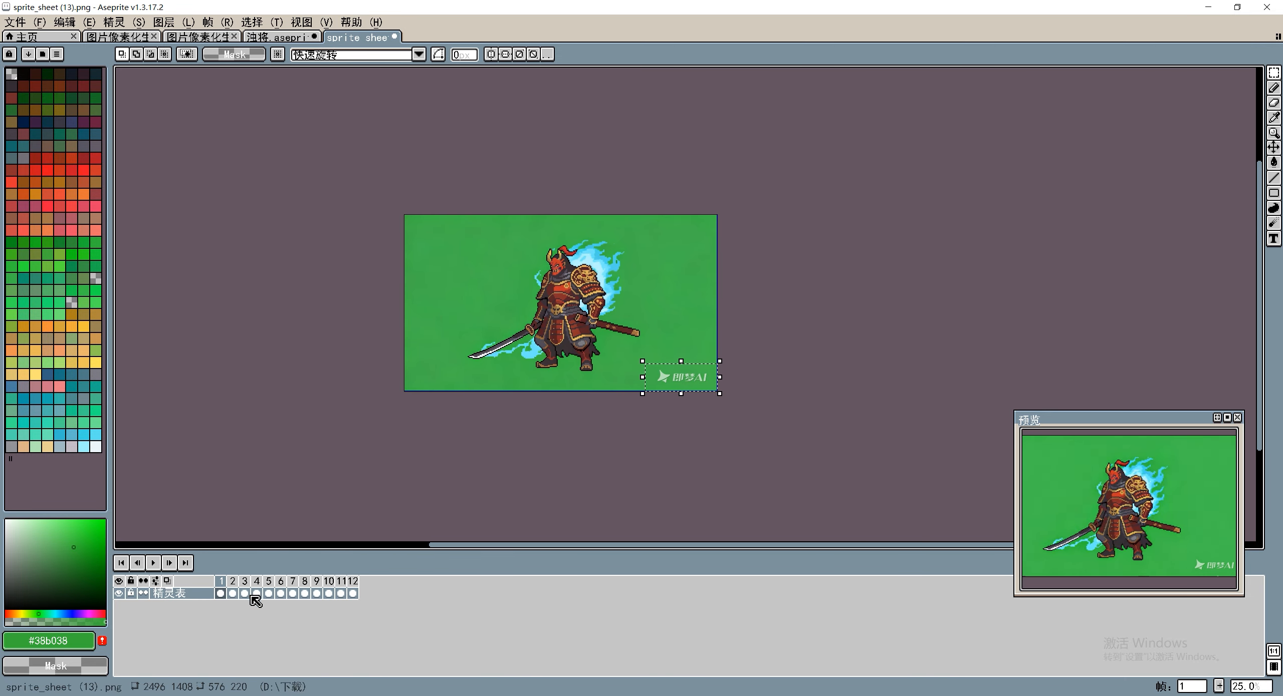
left_click_drag(221, 582, 353, 582)
left_click(681, 380)
key("Delete")
Step: Sample the green background (#45b550) and fill the cleared watermark area with it frame by frame
left_click(221, 582)
key("g")
scroll(688, 350, "up", 1)
left_click(688, 351, "alt")
left_click(661, 420)
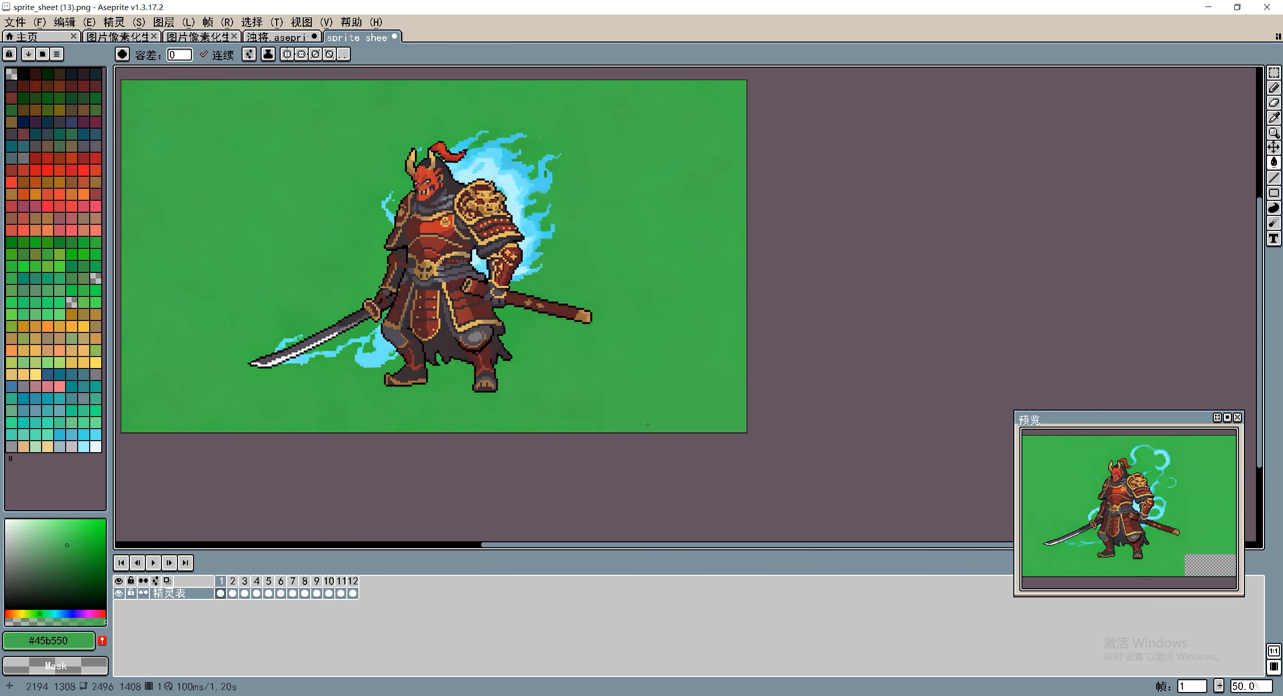
key("Right")
key("Right")
left_click(662, 421)
key("Right")
key("Right")
key("Right")
key("Right")
left_click(661, 421)
key("Right")
key("Right")
left_click(662, 421)
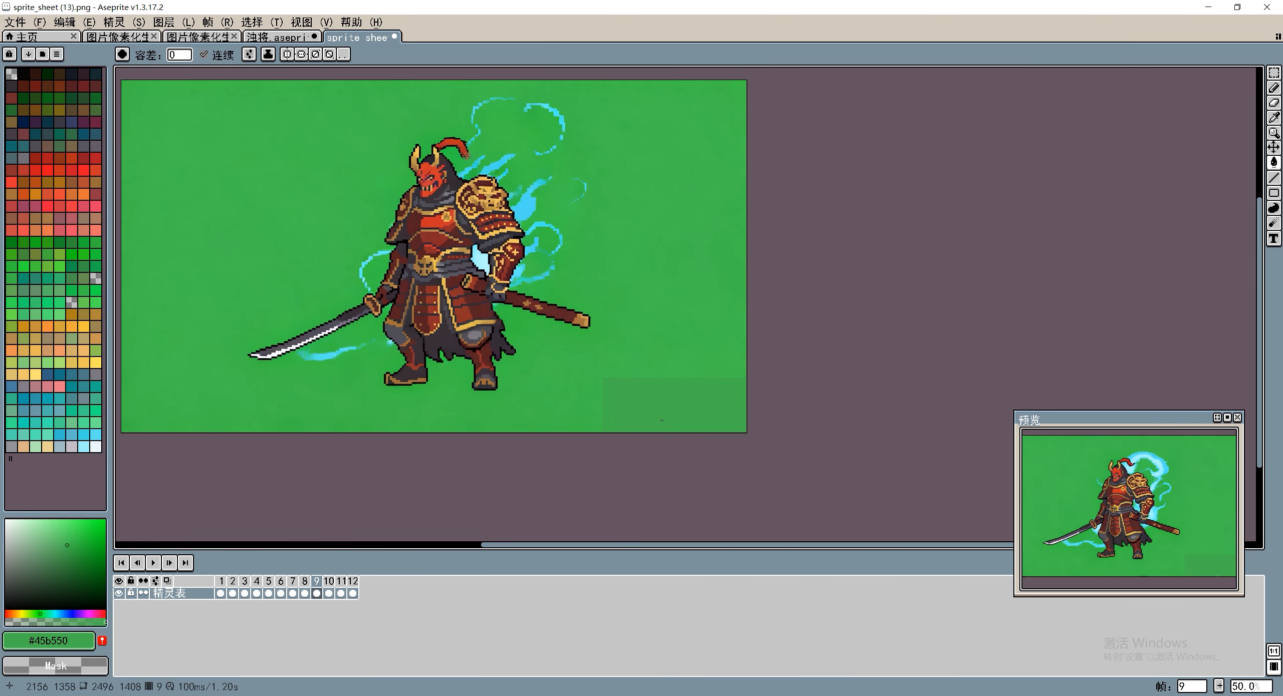
key("Right")
key("Right")
left_click(661, 420)
key("Right")
left_click_drag(661, 420, 816, 448)
Step: Open the Aseprite 像素风格化器 script for the sprite sheet
left_click(25, 22)
mouse_move(75, 188)
left_click(282, 219)
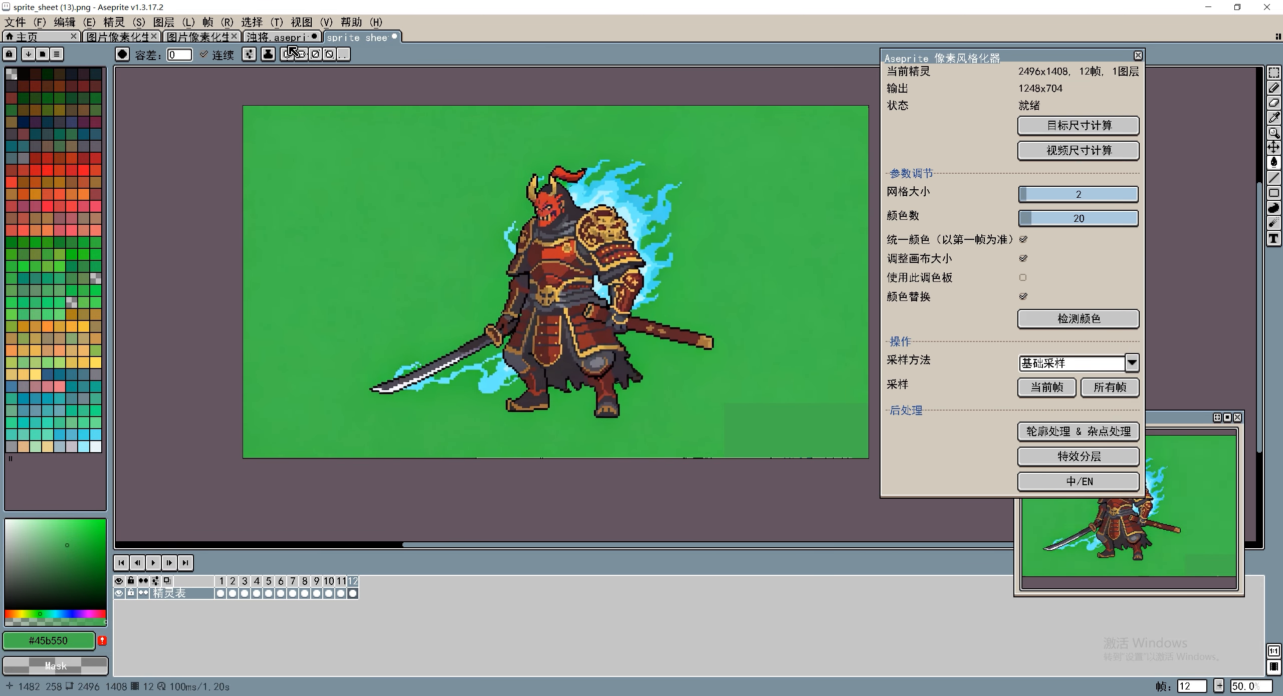
Step: Detect the colors of the 浊将.aseprite reference sprite, toggling one of its layers between detections, and return to the sprite sheet
left_click(282, 37)
left_click(1046, 322)
left_click(787, 196)
left_click(119, 630)
left_click(1062, 323)
left_click(787, 196)
left_click(357, 37)
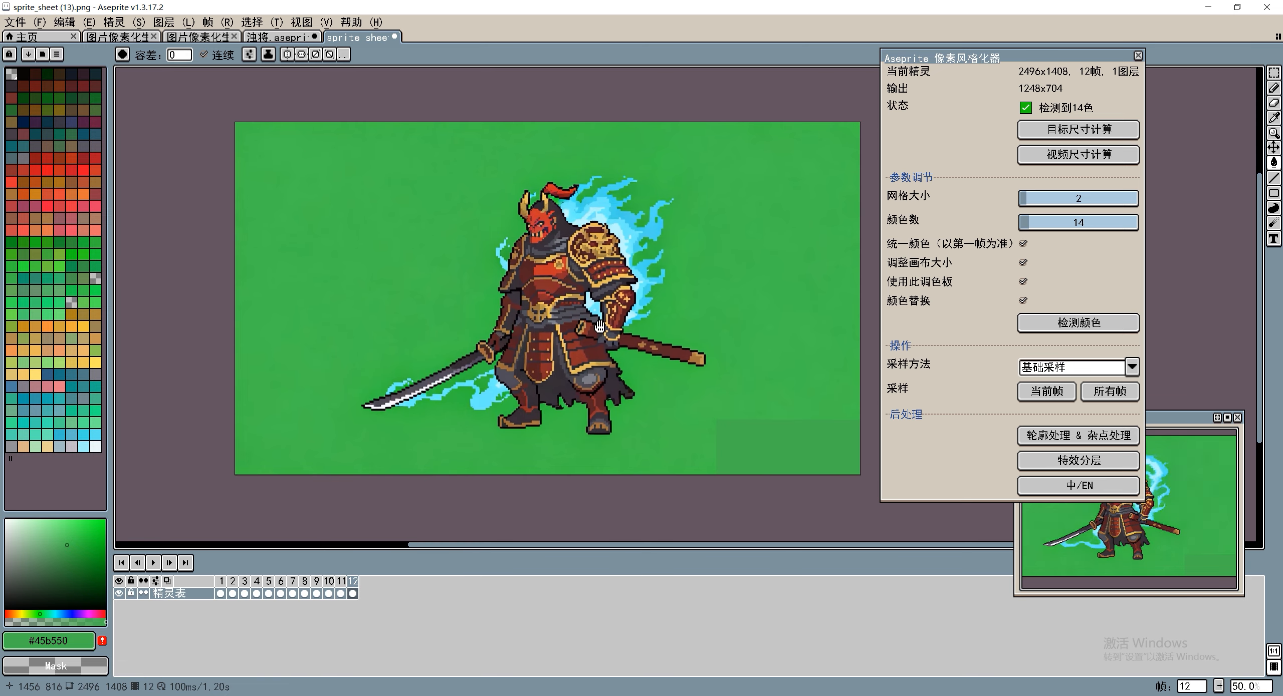
Step: Detect 20 colors in the sprite sheet and move the green shades and #49cea3 to the background palette
scroll(1033, 222, "up", 3)
scroll(1032, 226, "up", 1)
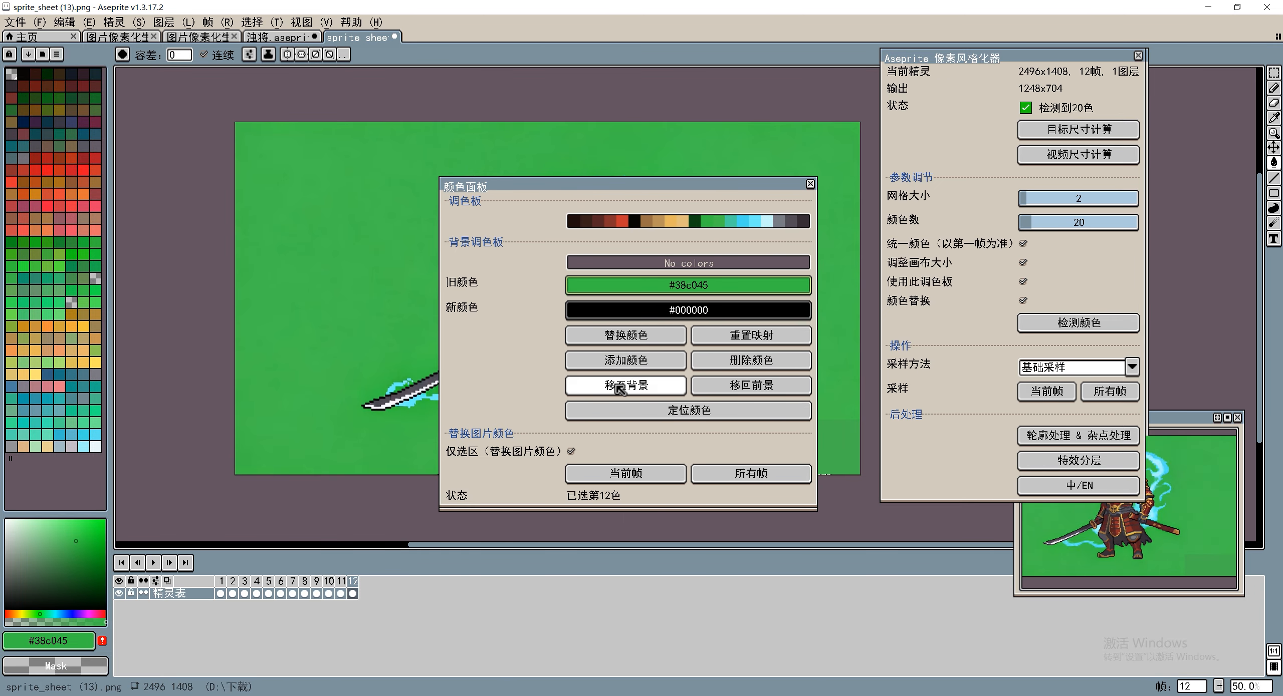
left_click(658, 378)
left_click(658, 378)
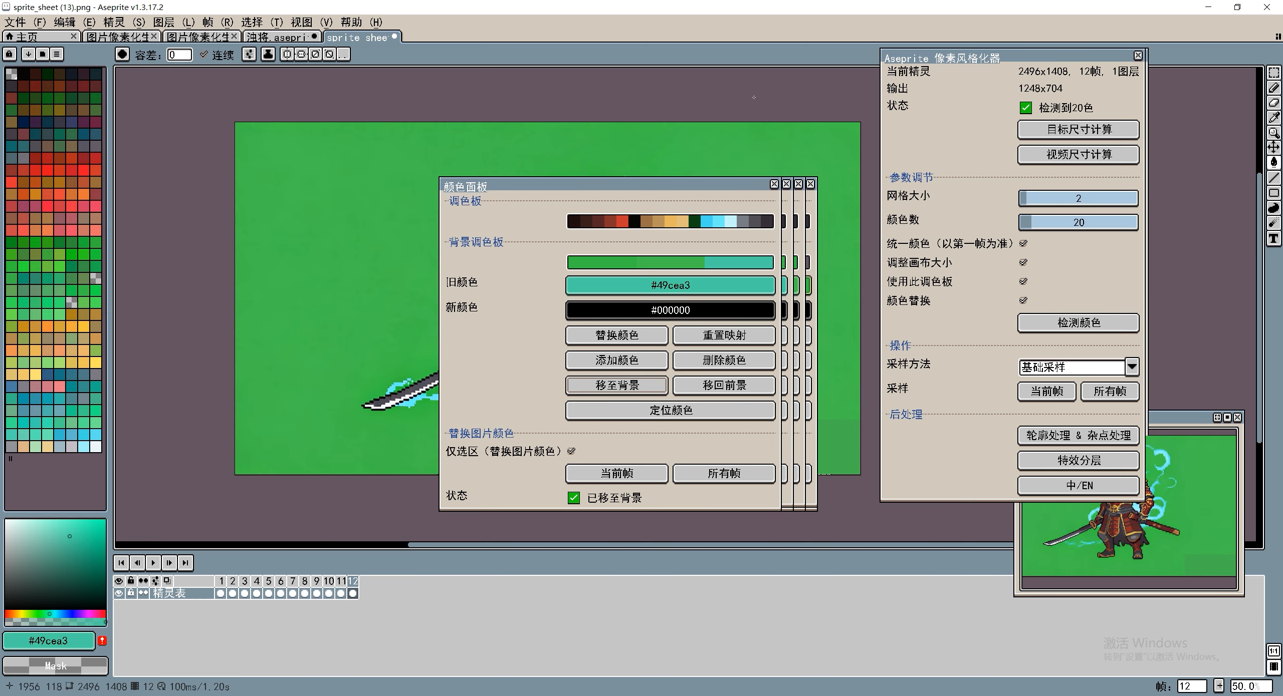
left_click(774, 184)
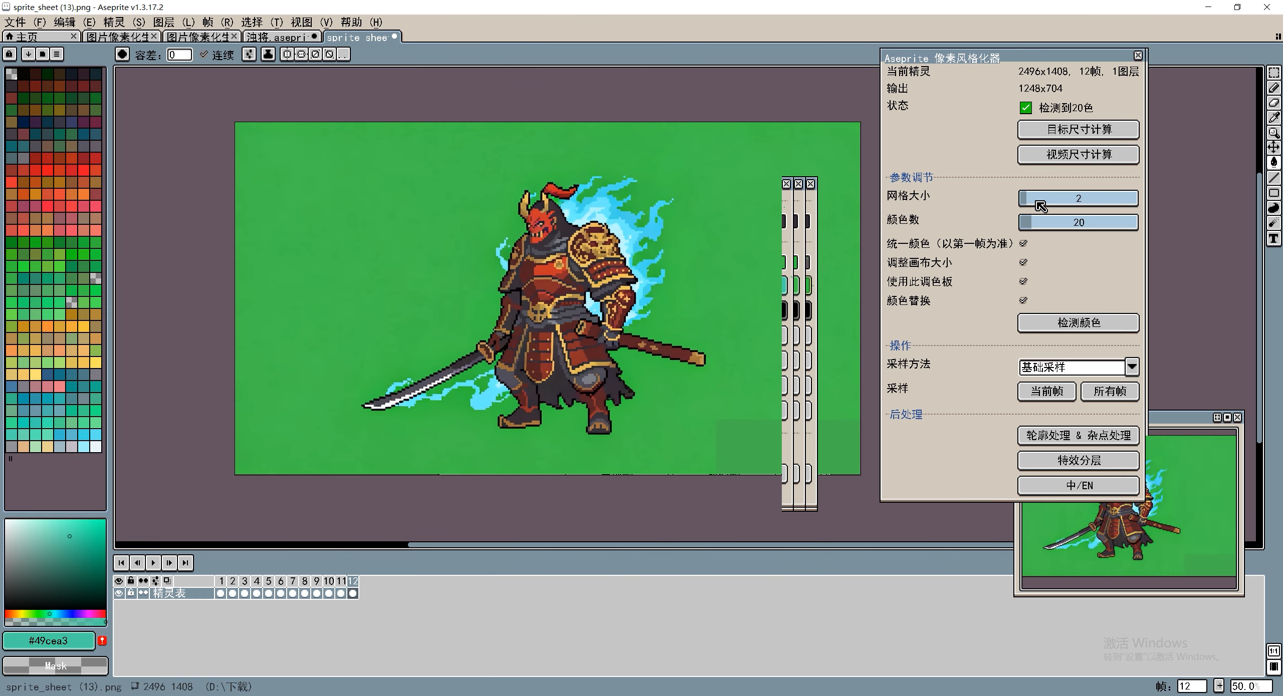
Step: Set the grid size to 8 and run basic sampling on all frames
scroll(1036, 202, "up", 3)
scroll(1039, 205, "up", 3)
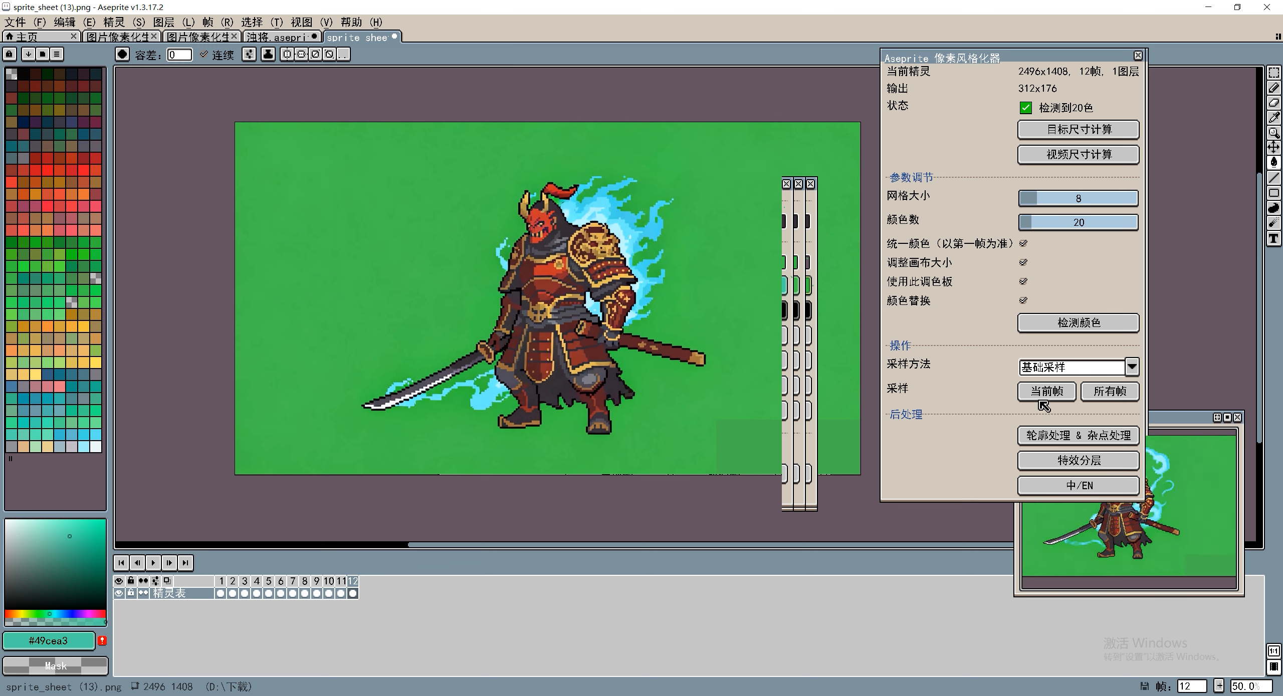
left_click(1102, 393)
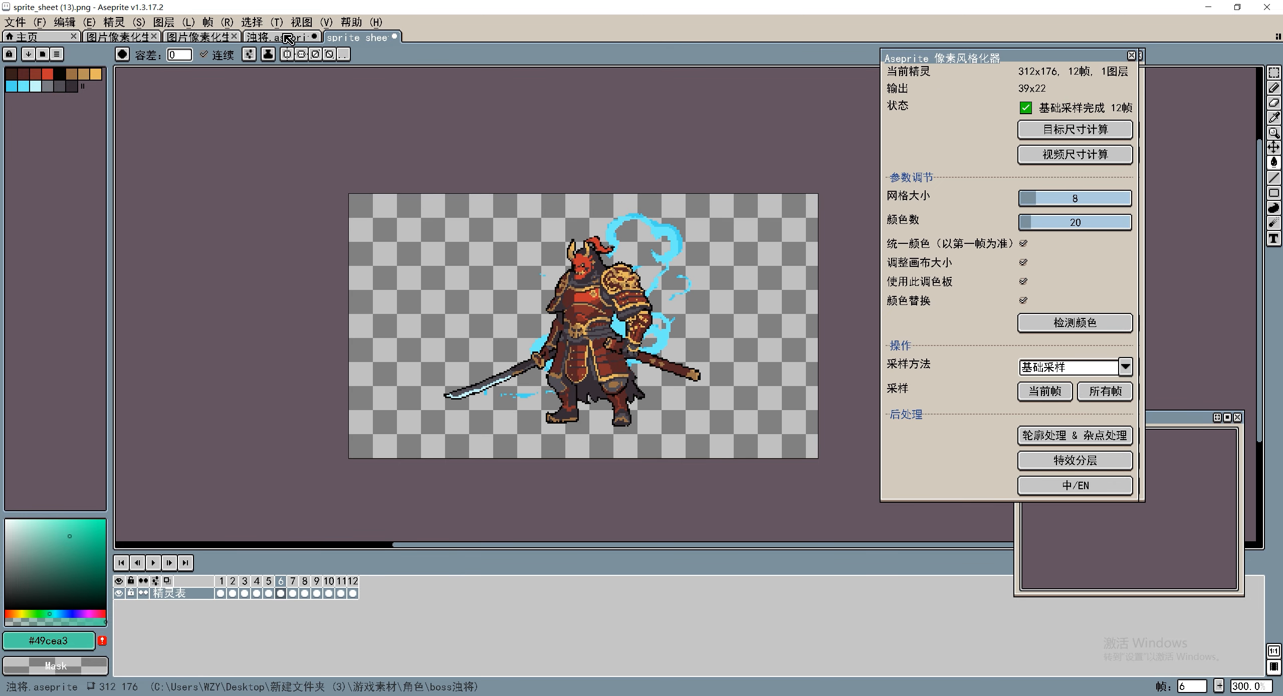
Step: Detect the palette of the 浊将 reference sprite, set the grid size to 1, and resample all sprite sheet frames with that palette
left_click(1075, 323)
left_click_drag(672, 202, 877, 176)
left_click(958, 136)
scroll(1043, 202, "down", 5)
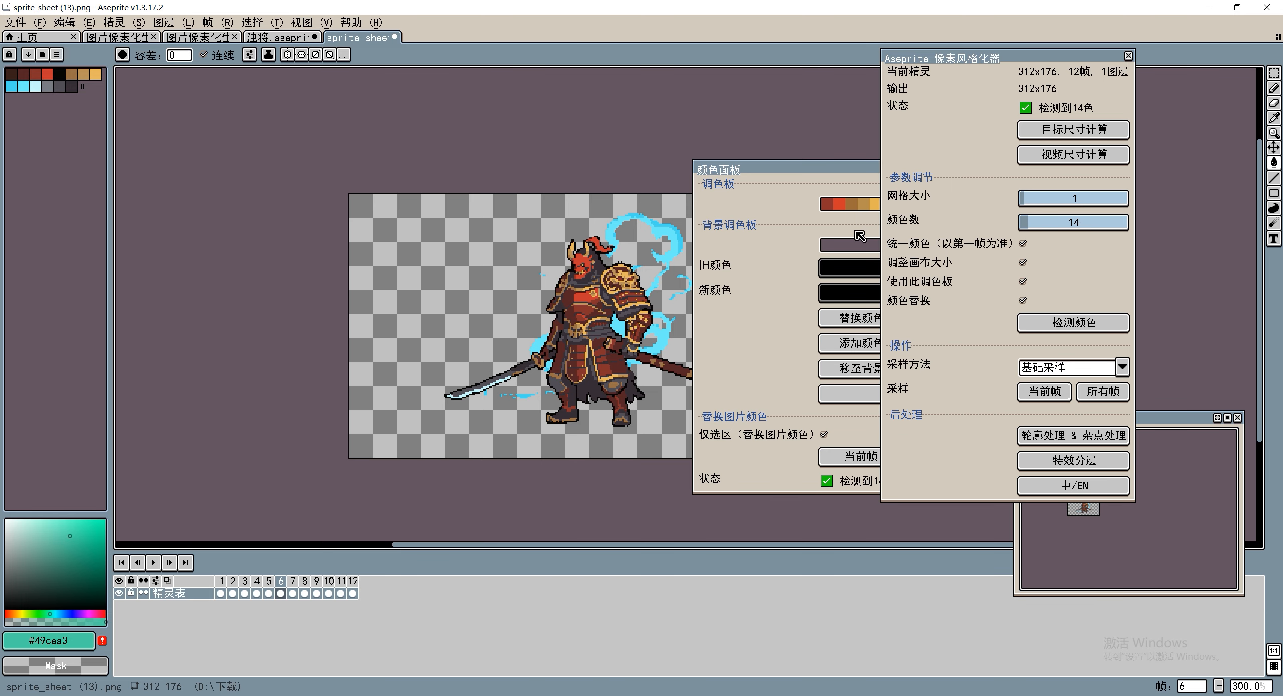
left_click(1034, 396)
left_click(1097, 395)
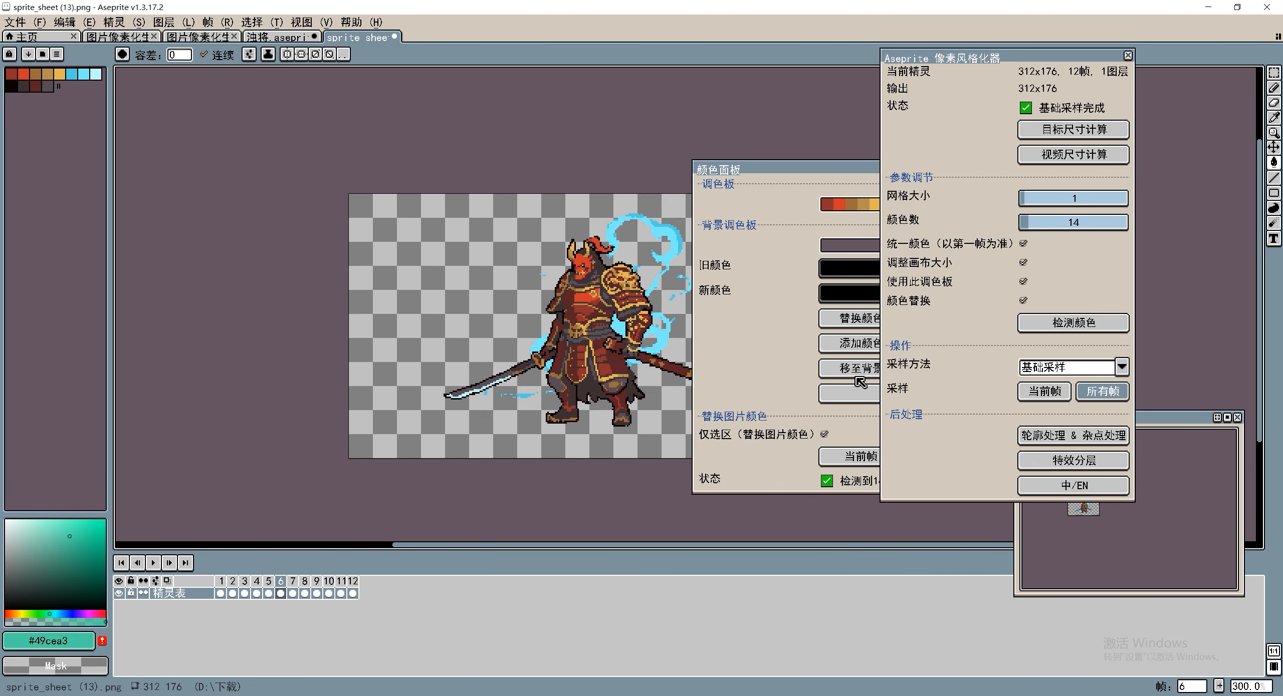
Step: Go through the resampled frames repeatedly to check the character's colors and motion, ending on frame 1
left_click_drag(852, 167, 1007, 163)
key("Right")
key("Right")
key("Right")
key("Right")
key("Right")
key("Right")
key("Right")
key("Right")
key("Right")
key("Right")
key("Right")
key("Right")
key("Right")
key("Right")
key("Right")
key("Right")
key("Right")
key("Right")
key("Right")
key("Right")
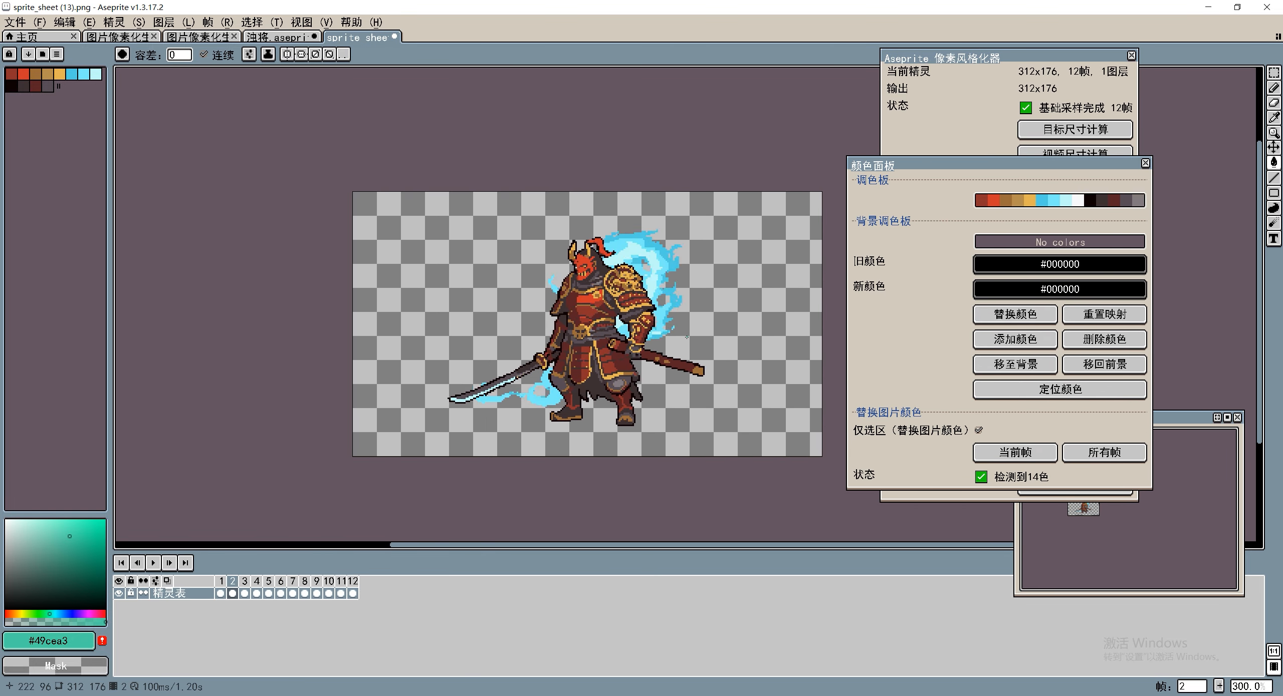
key("Left")
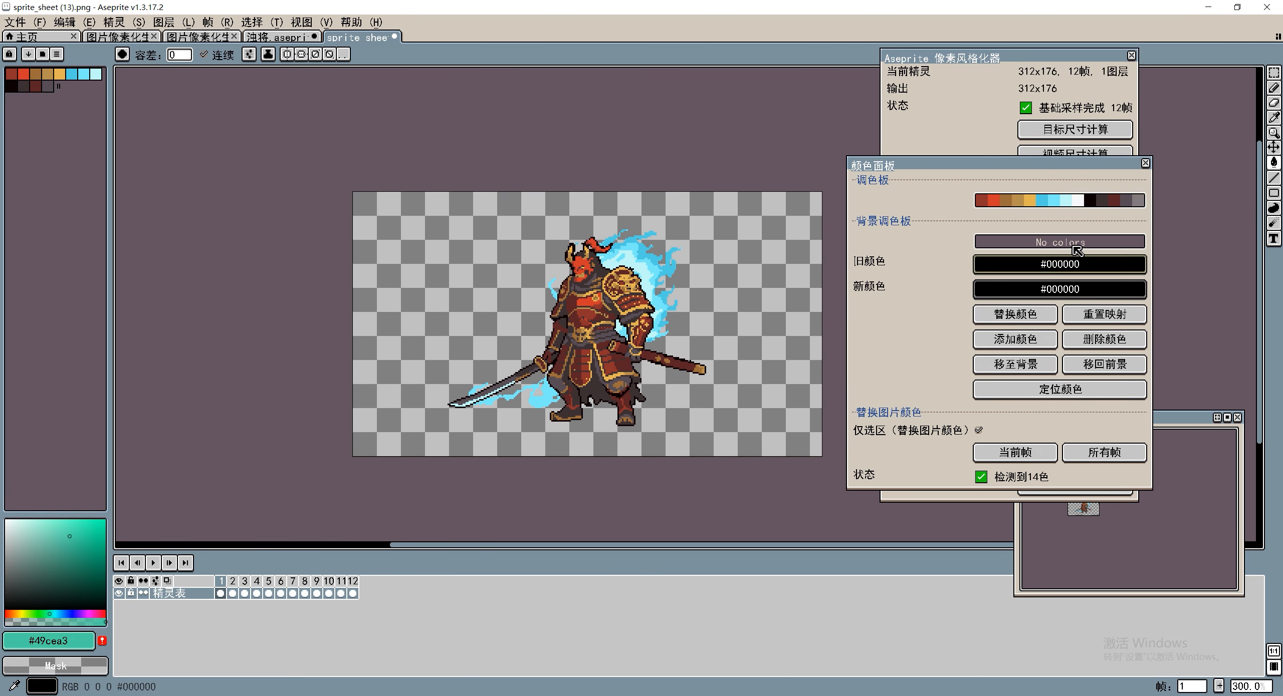
Step: Locate the first four palette colors one by one on frame 1, and close the color panel
left_click(979, 199)
left_click(1031, 391)
left_click(993, 200)
left_click(1020, 389)
left_click(1006, 201)
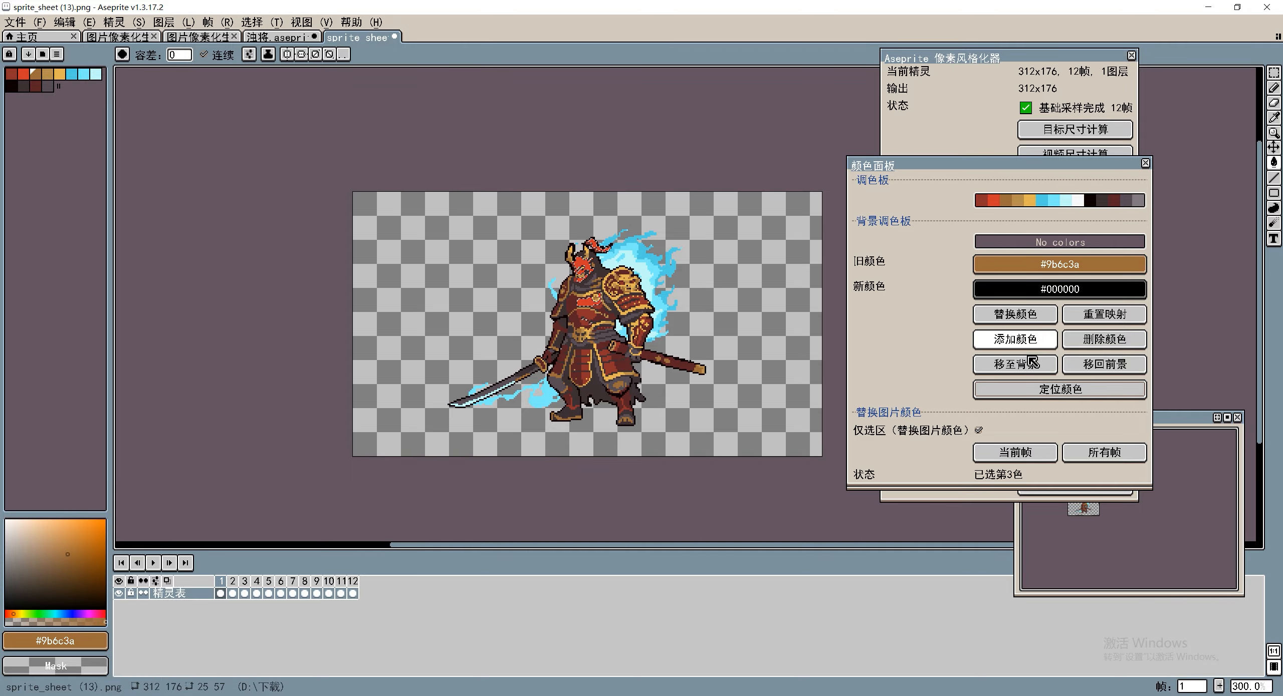
left_click(1018, 201)
left_click(1036, 389)
left_click(1147, 166)
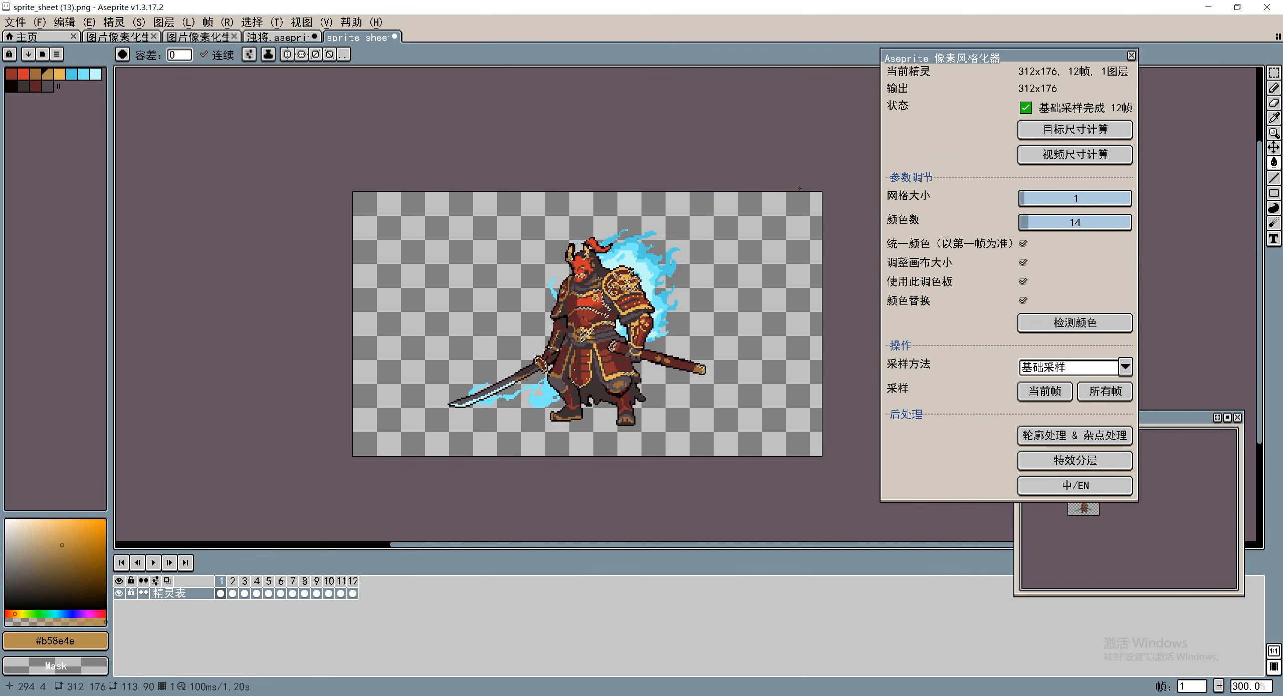
Step: Mark the three light blue smoke colors as effect colors and split them into a separate effects layer on all frames
left_click(1273, 73)
scroll(657, 327, "up", 1)
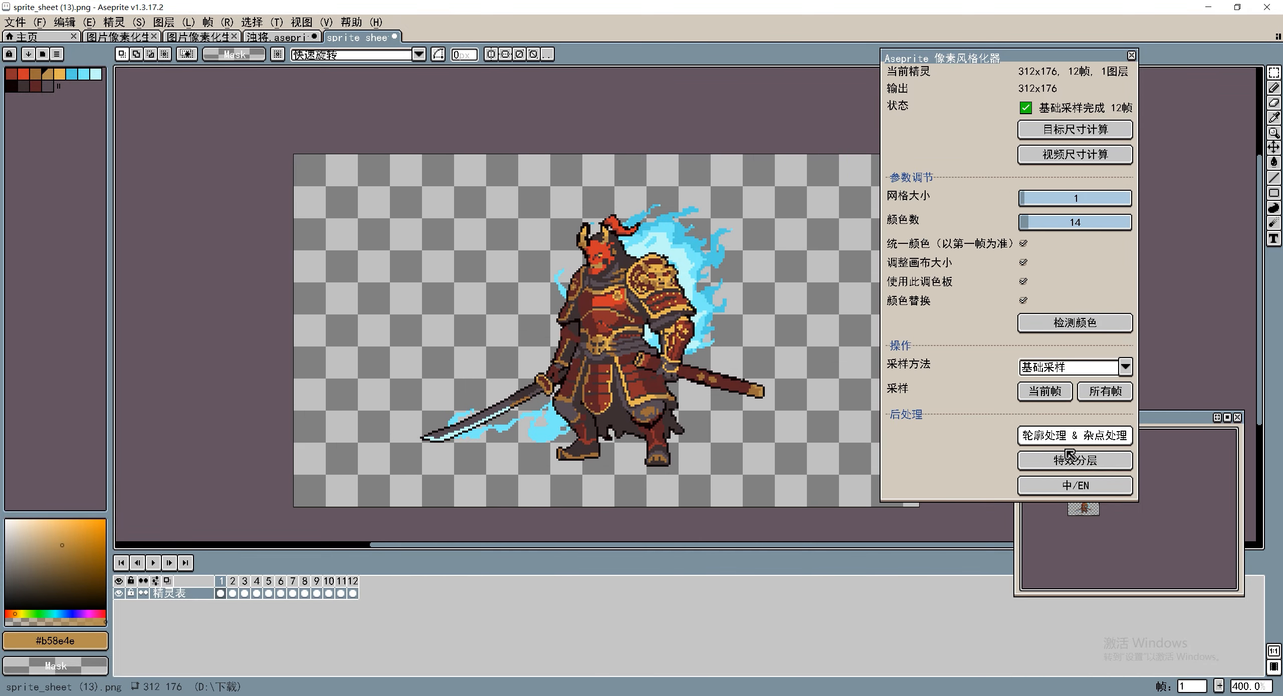
left_click(1072, 460)
left_click(987, 221)
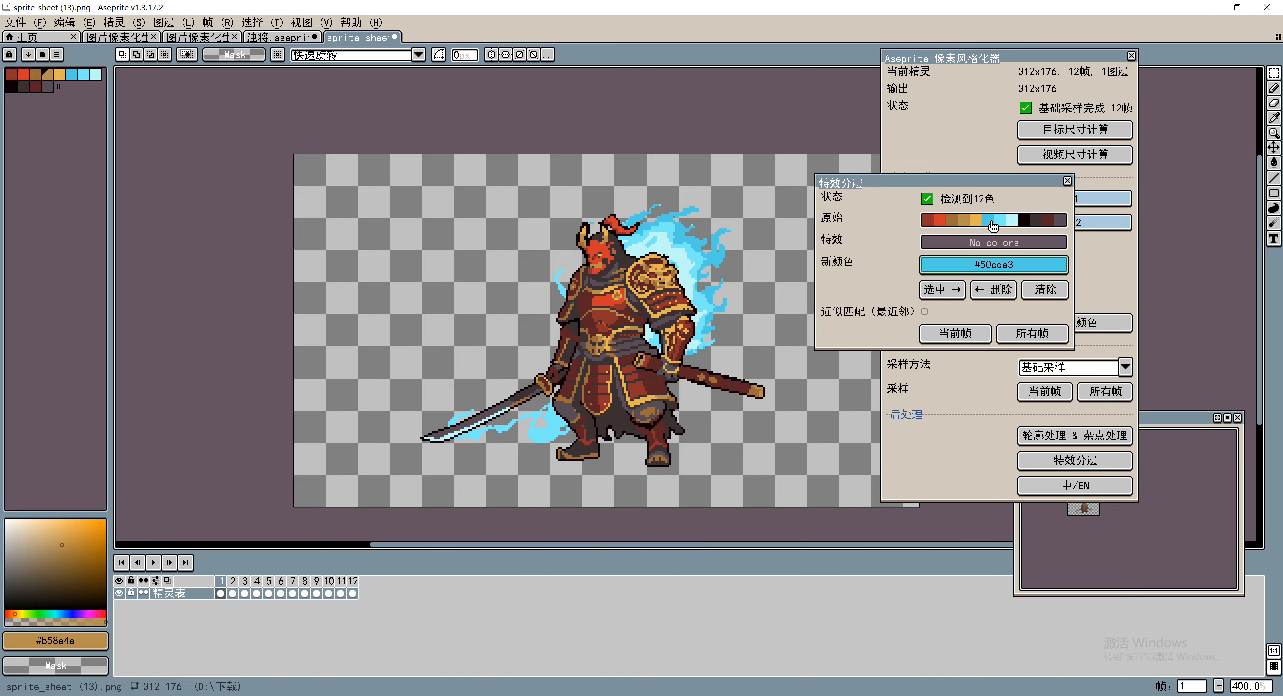
left_click(946, 289)
left_click(1000, 218)
left_click(946, 287)
left_click(1011, 217)
left_click(945, 287)
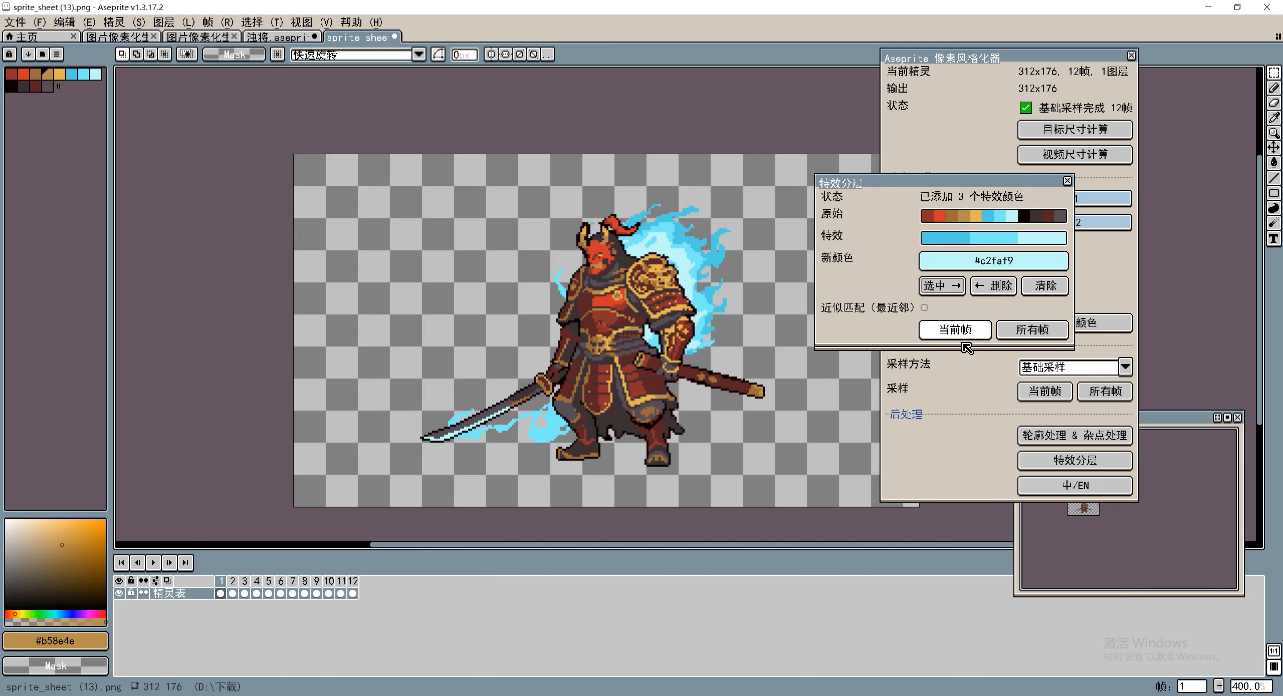
left_click(1032, 330)
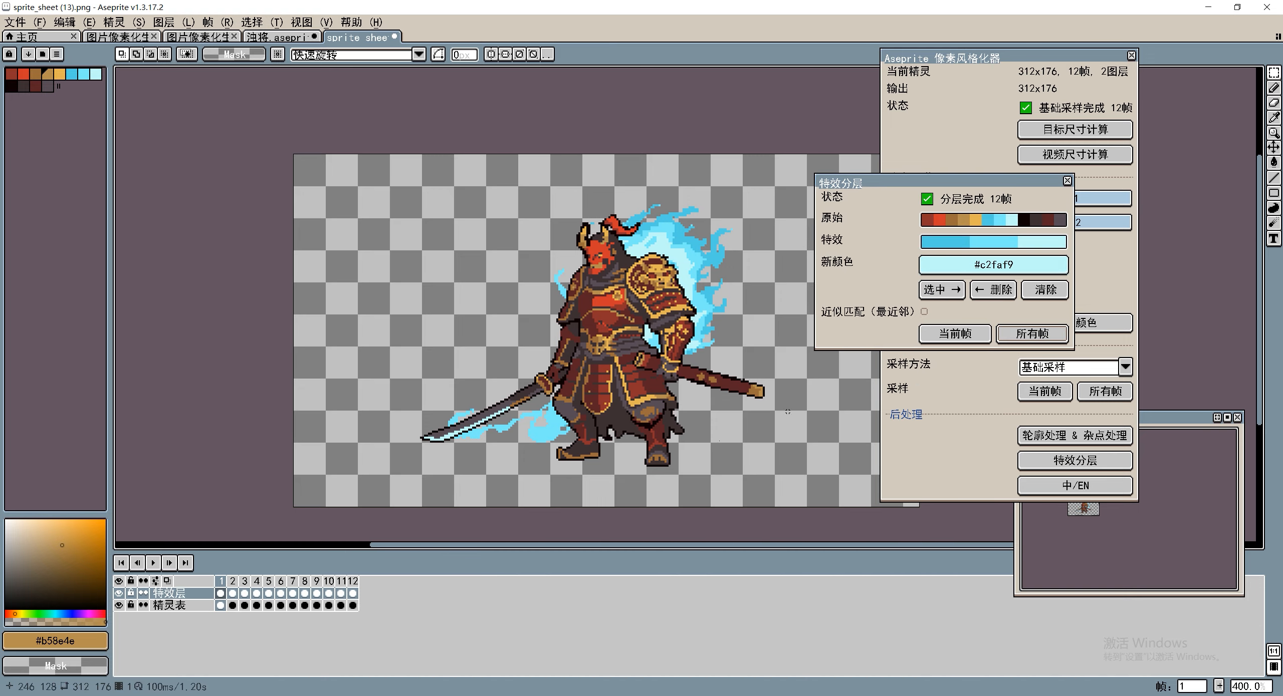
Step: Hide the 特效层 layer, check the character frames without the smoke, and close the effect separation dialog
left_click(119, 593)
left_click_drag(221, 582, 352, 582)
left_click(118, 593)
left_click(119, 593)
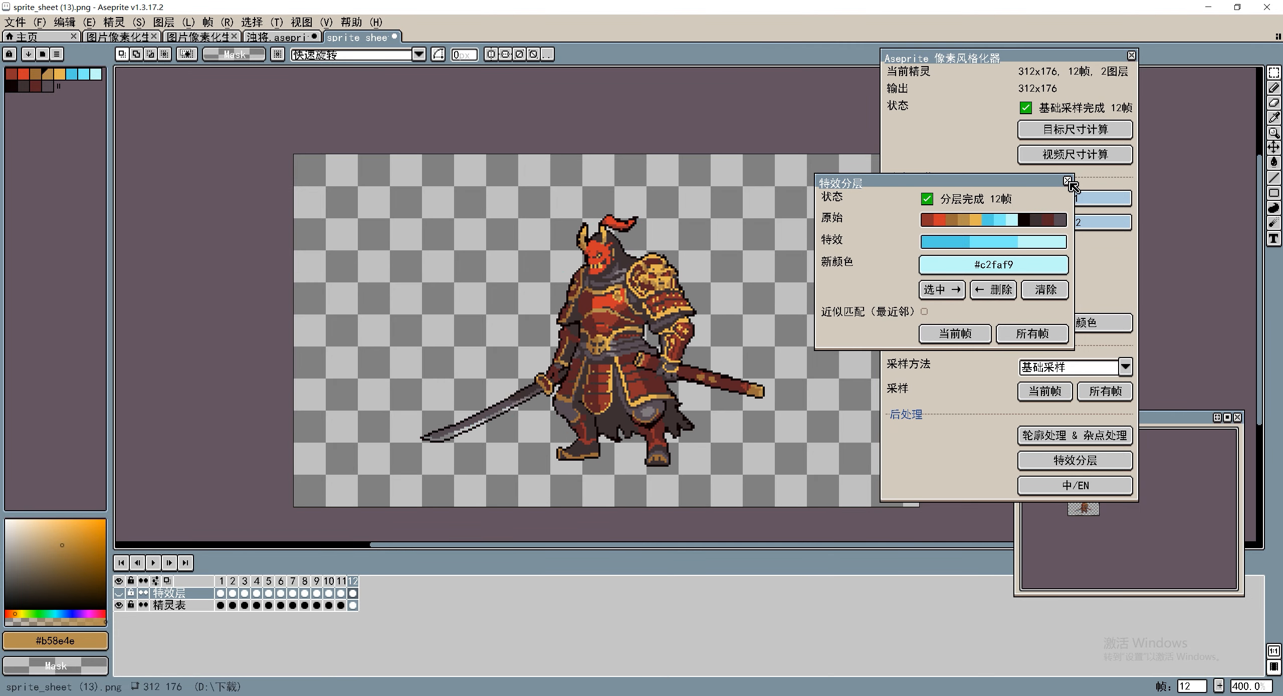
left_click(1068, 181)
Step: Pick #0e0104 from the character's outline as the outline color and apply the inner outline (内轮廓) to all frames
left_click(1075, 435)
left_click_drag(626, 197, 960, 175)
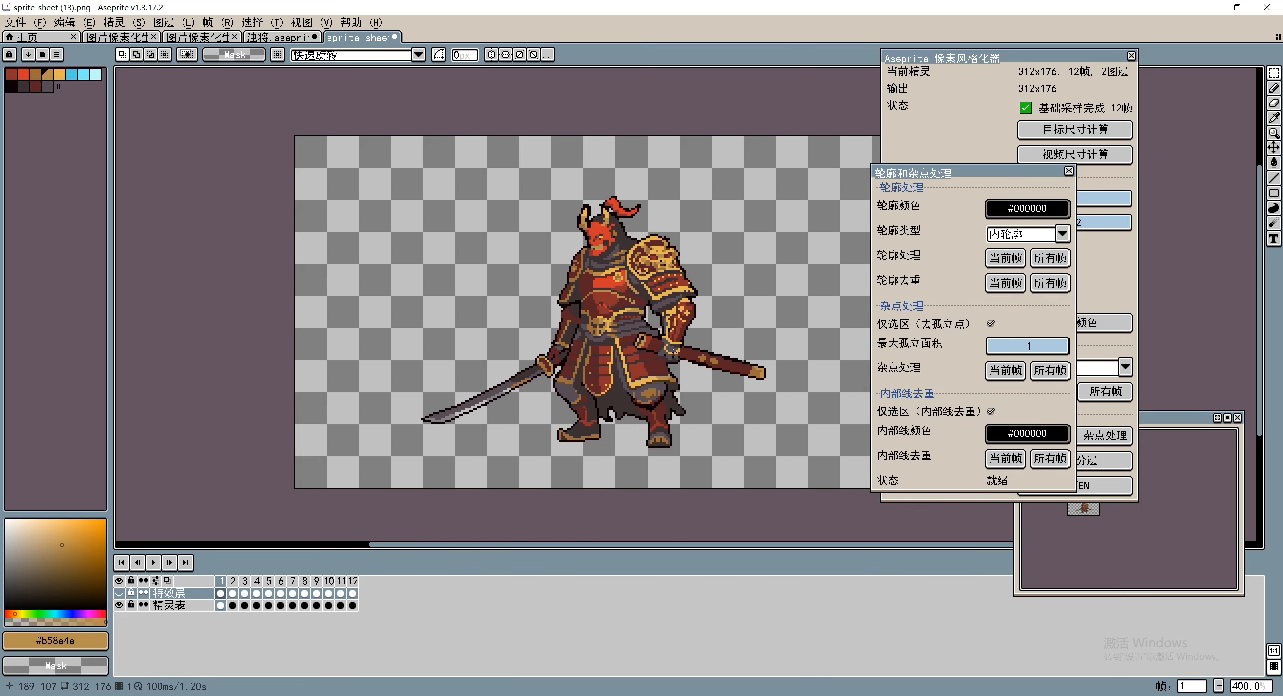
key("Right")
scroll(641, 182, "up", 5)
left_click_drag(1013, 208, 628, 202)
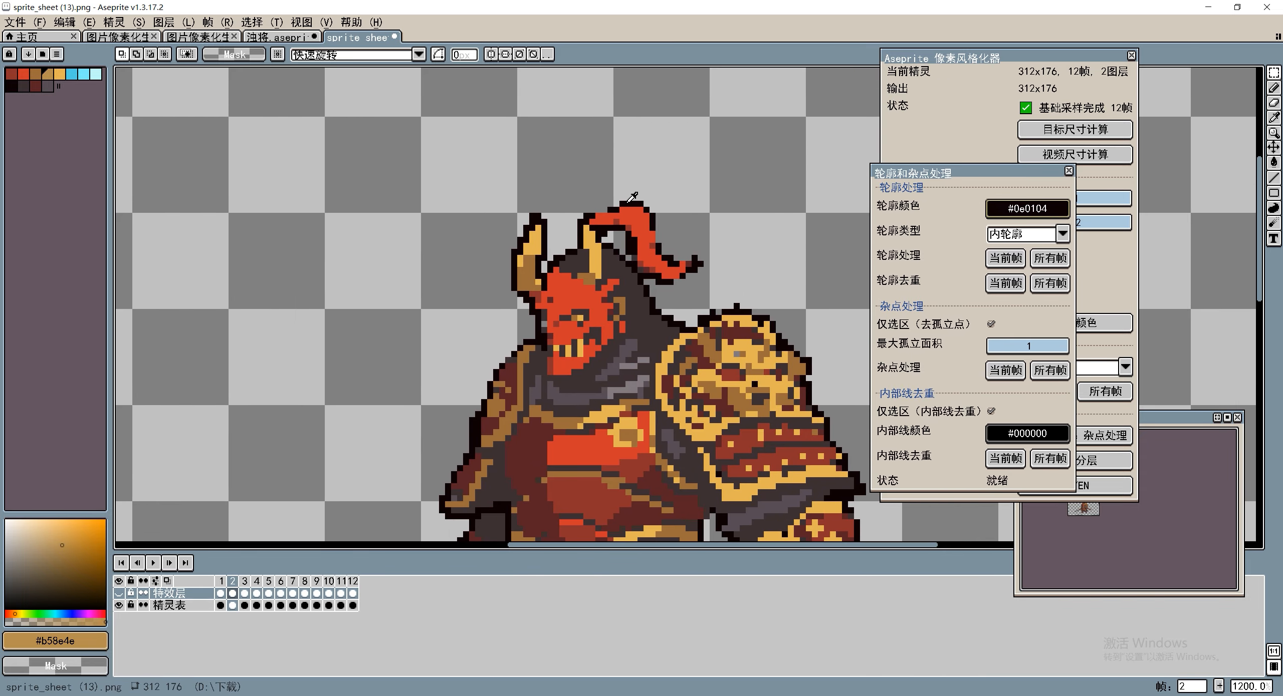
scroll(632, 196, "down", 4)
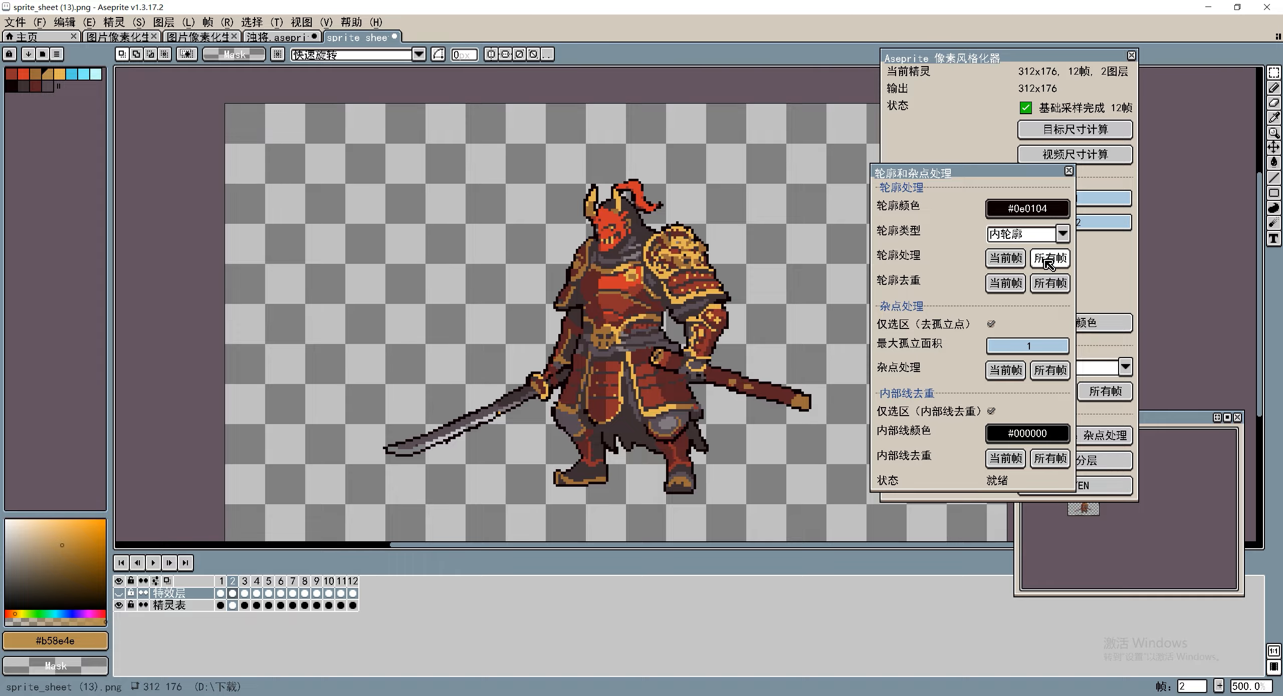
left_click(1048, 259)
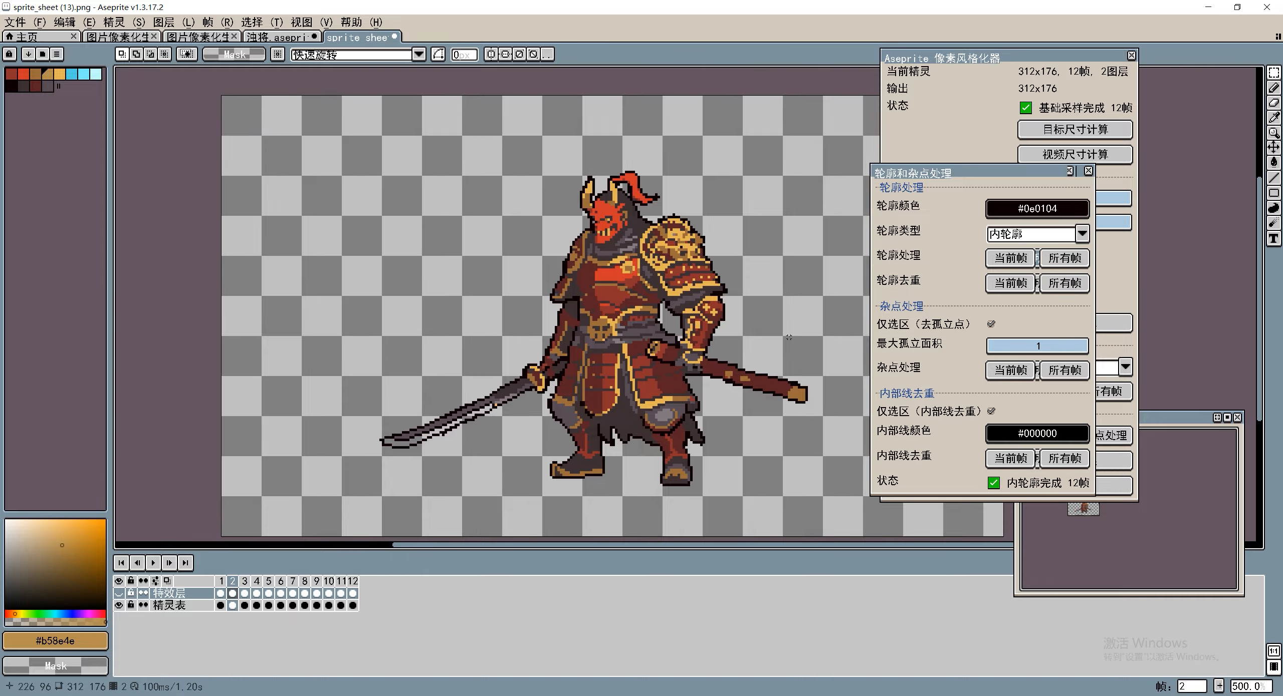
Step: Remove duplicate outline pixels (轮廓去重) on all frames and check the result frame by frame up to frame 7
left_click(1064, 283)
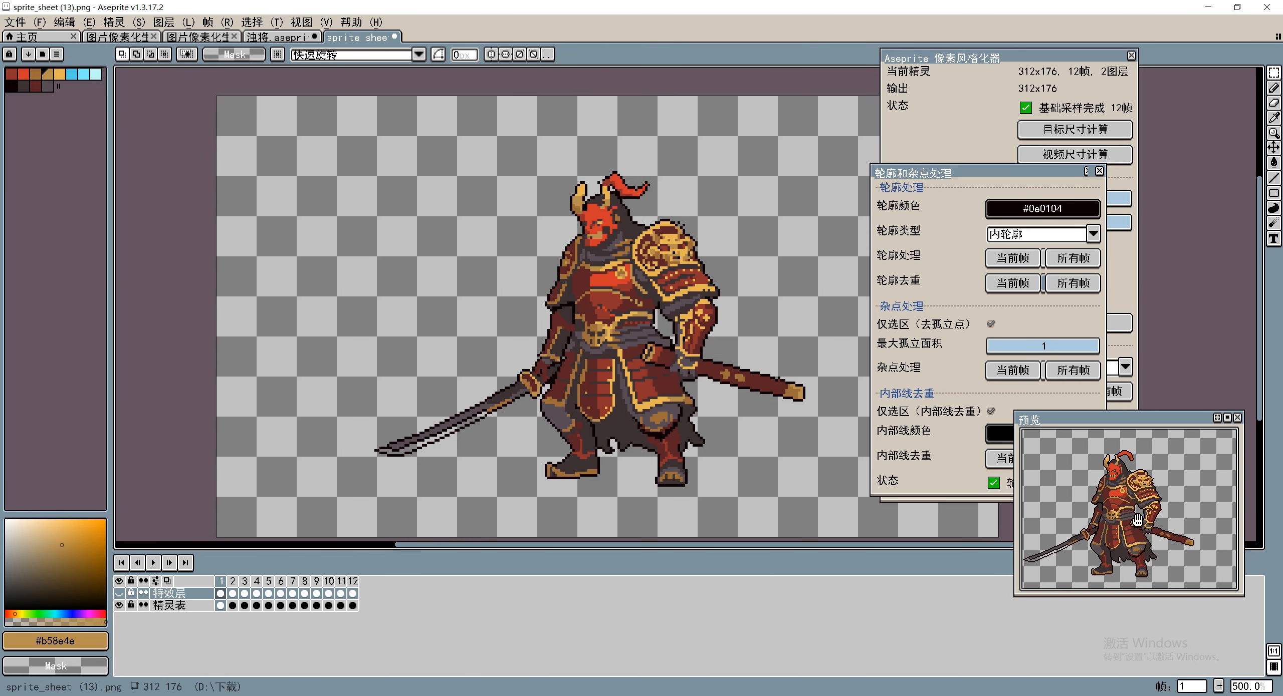
scroll(591, 200, "up", 2)
key("Right")
key("Right")
key("Right")
key("Right")
key("Right")
key("Right")
scroll(591, 201, "down", 1)
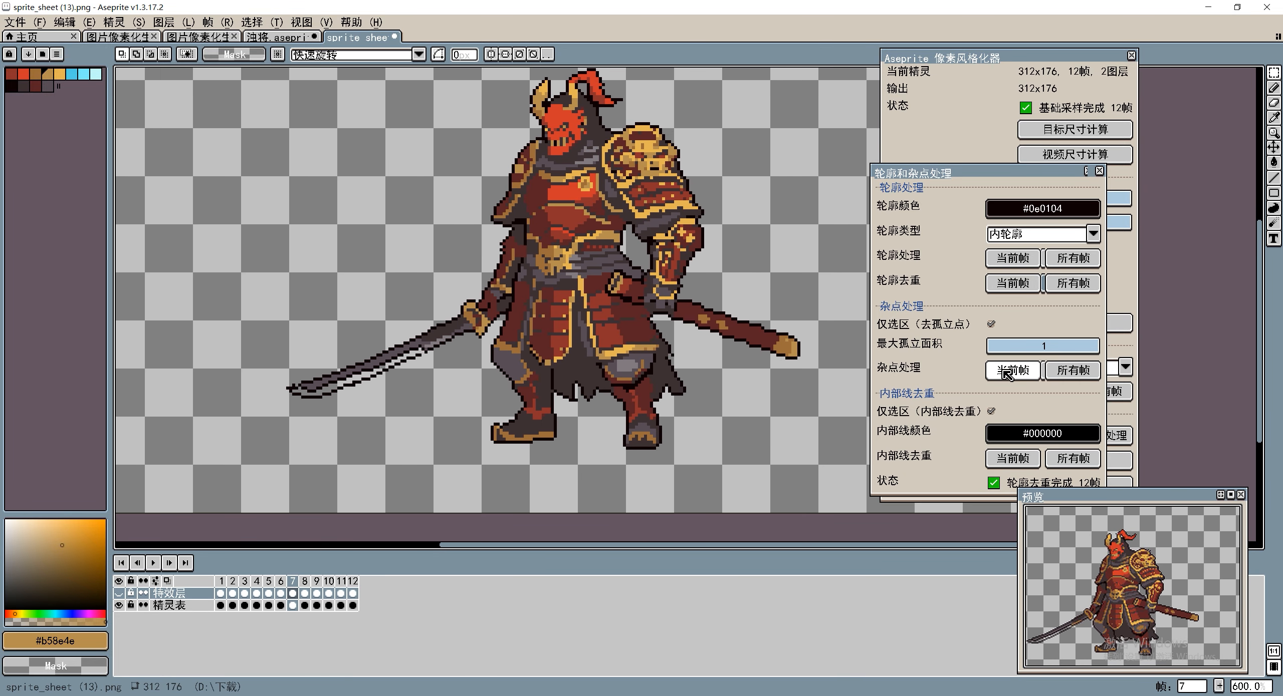
Step: Pick #b58e4e from the chest armour as the inner line color and apply 内部线去重 to the current frame
scroll(581, 281, "up", 4)
left_click(581, 282)
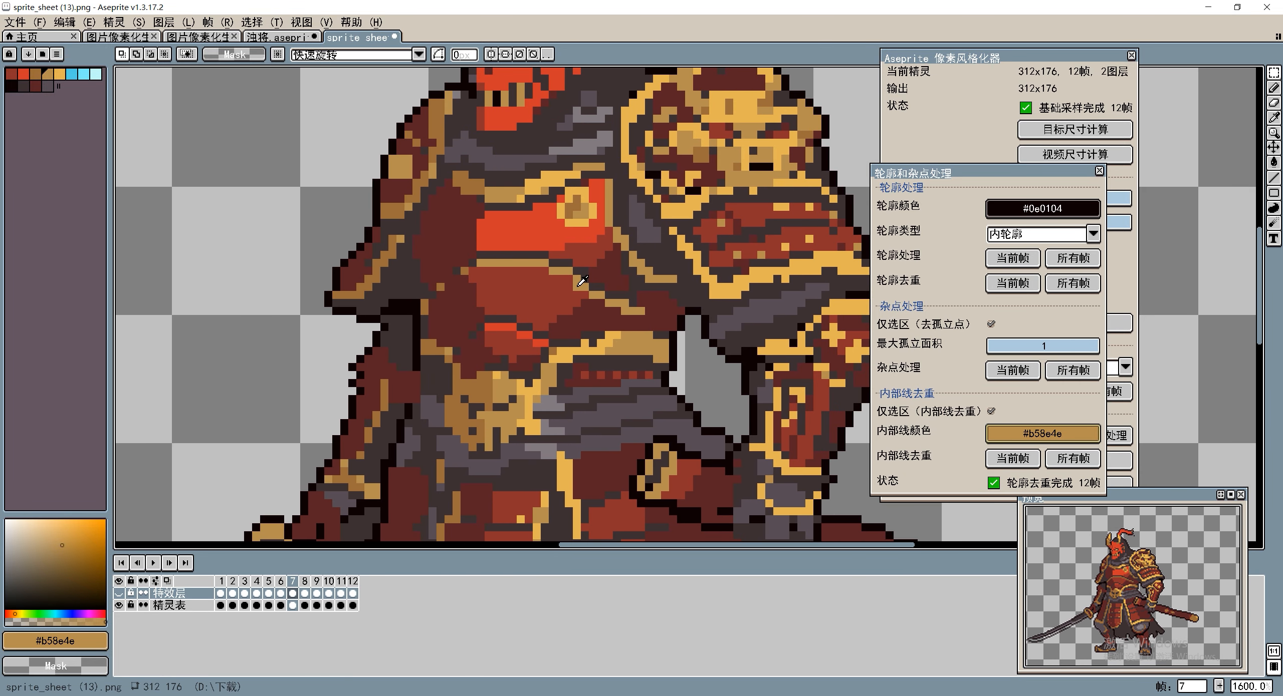
left_click(1017, 459)
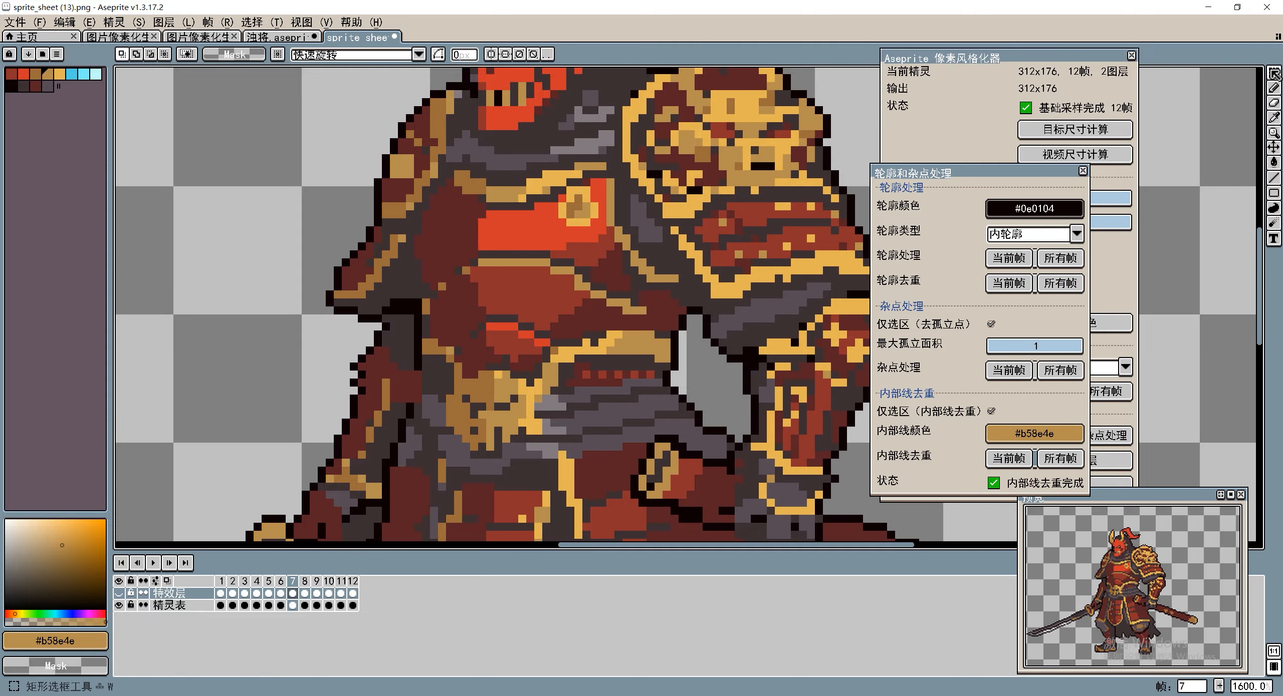
Step: Select the waist and skirt area, about 41 × 36 px, and apply 内部线去重 to it on the current frame
left_click_drag(529, 247, 627, 327)
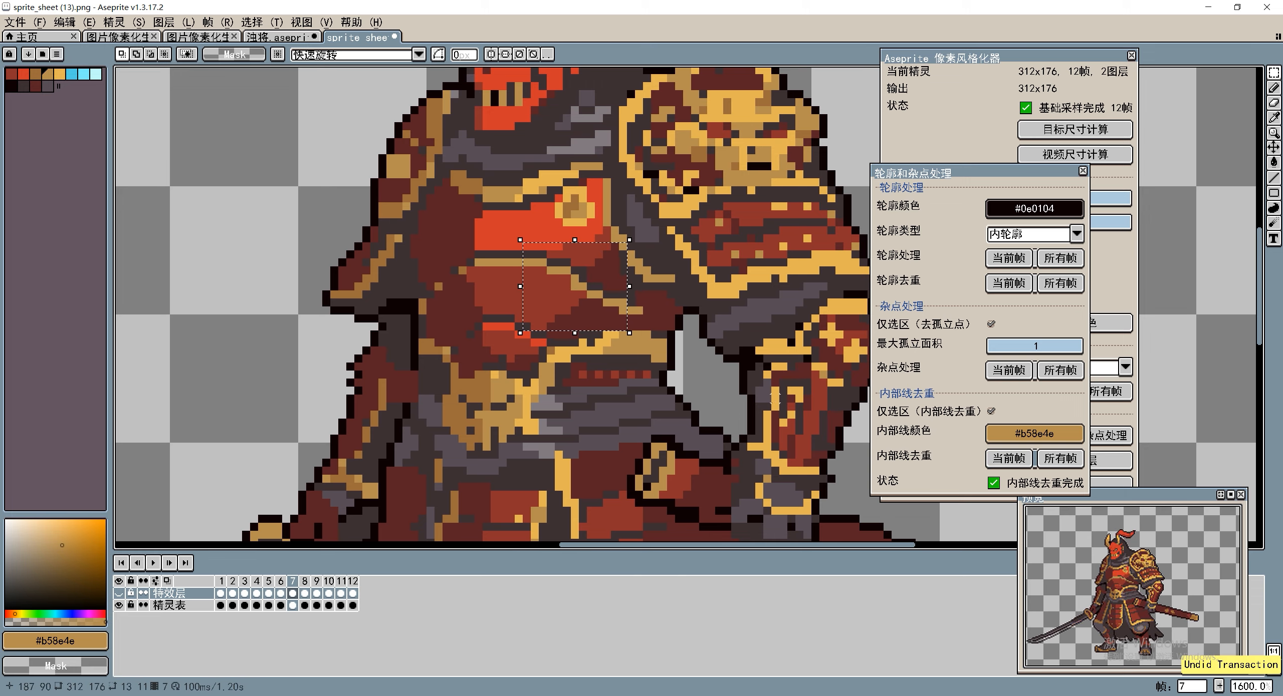
key("ctrl+d")
scroll(639, 348, "down", 1)
scroll(639, 348, "down", 2)
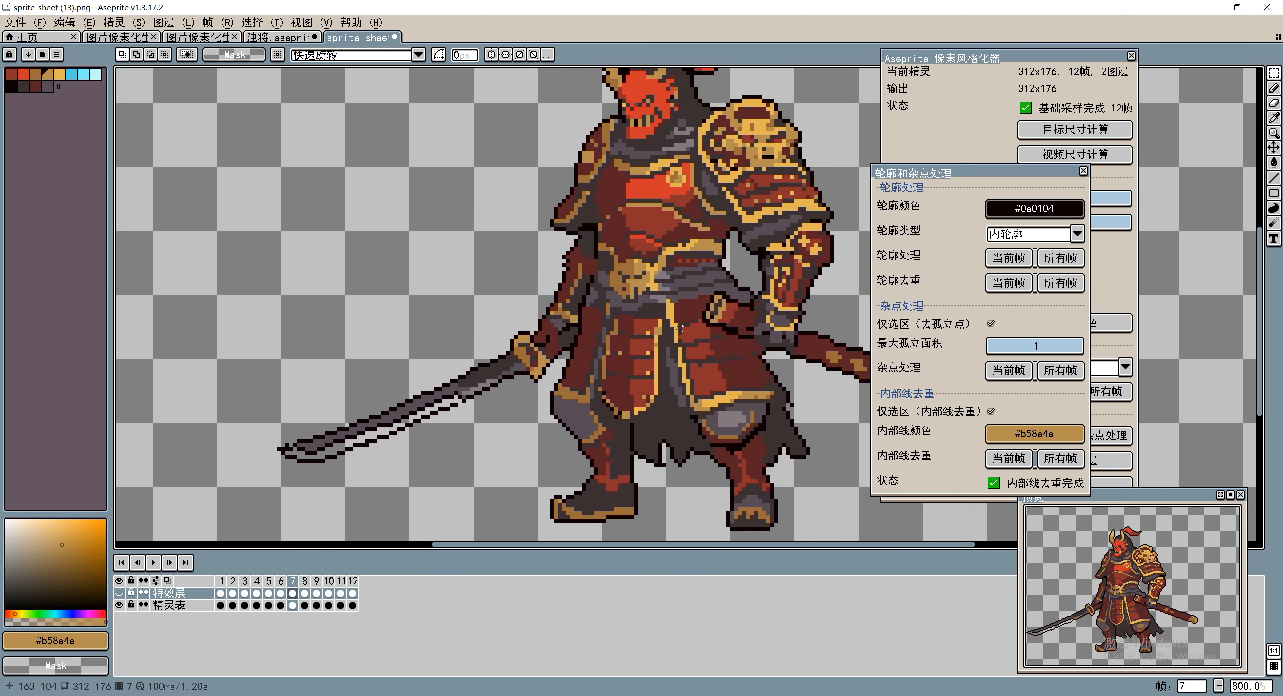
left_click_drag(536, 265, 705, 414)
left_click(1009, 459)
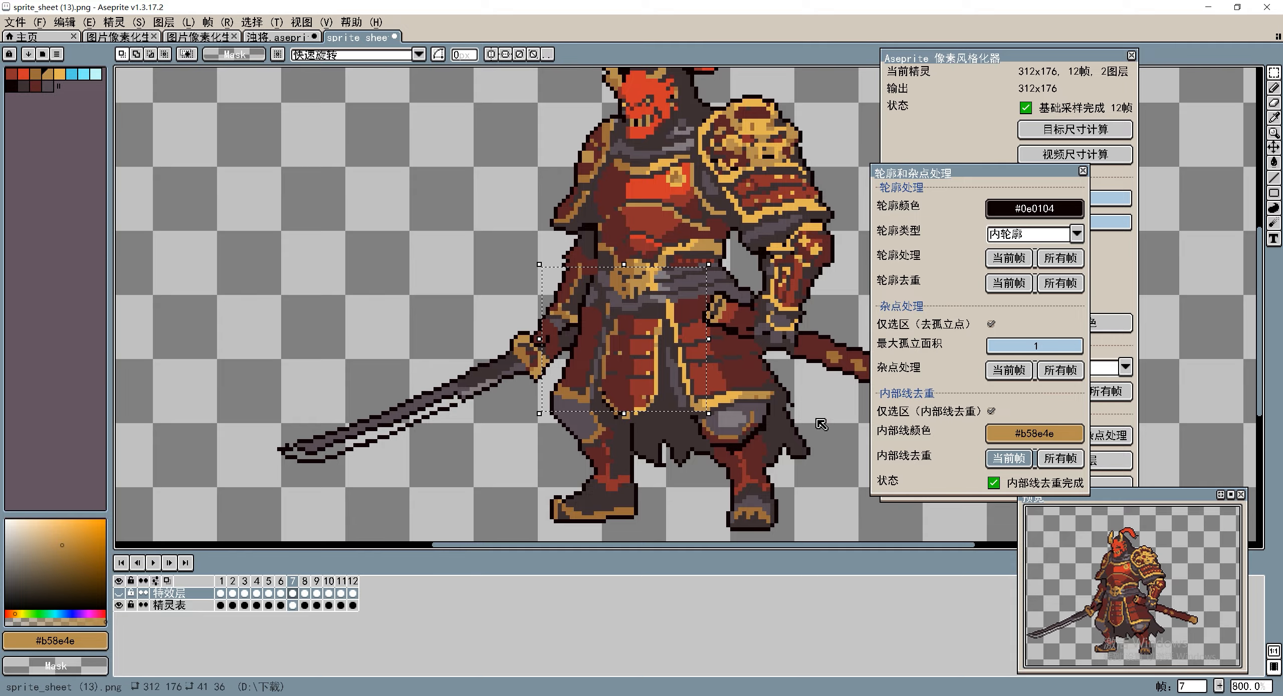
Step: Clear the selection and remove isolated noise pixels (杂点处理) with a maximum area of 1 on the current frame
left_click(772, 413)
left_click(1008, 370)
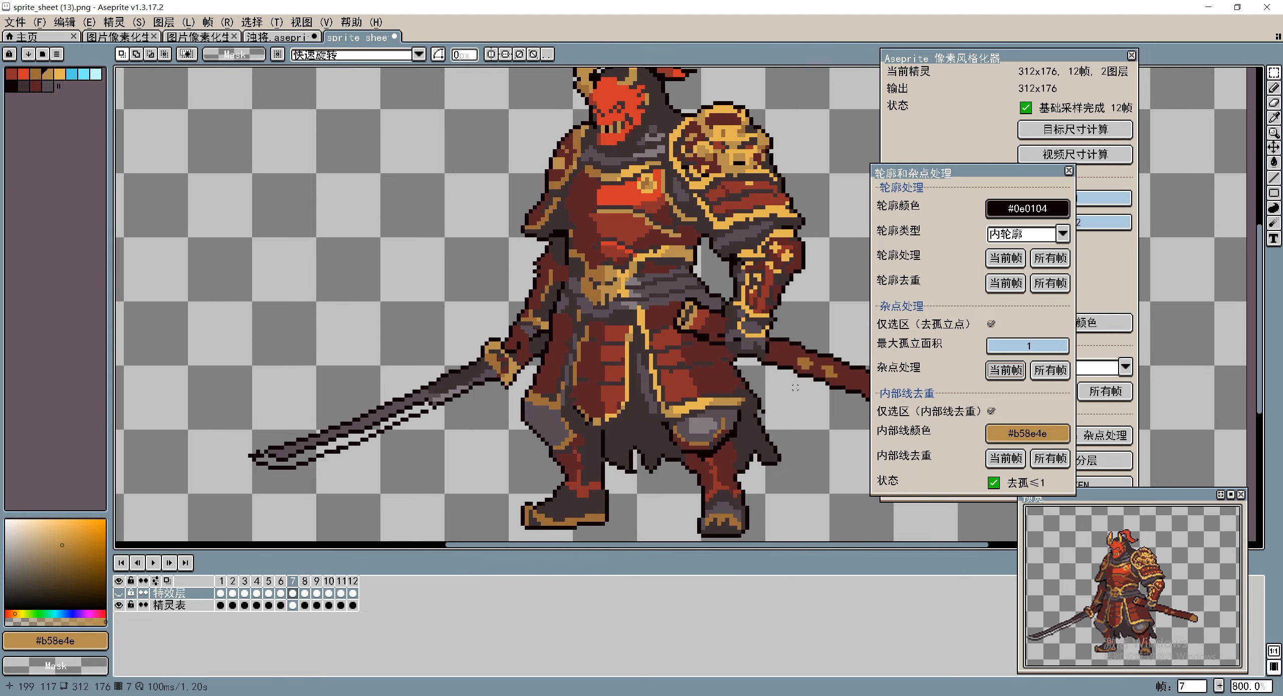
left_click_drag(563, 313, 634, 432)
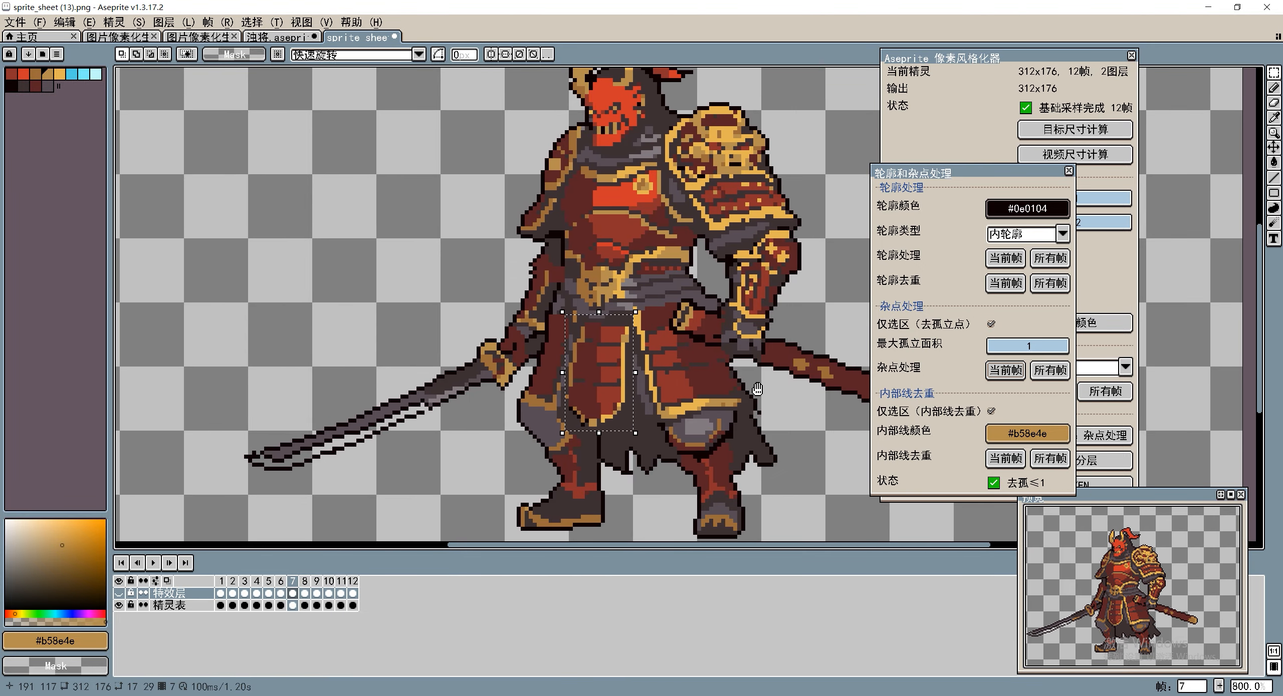
left_click(774, 405)
Step: Select the face, about 15 × 15 px, invert the selection, and try removing isolated pixels outside the face on the current frame
left_click_drag(622, 144, 621, 179)
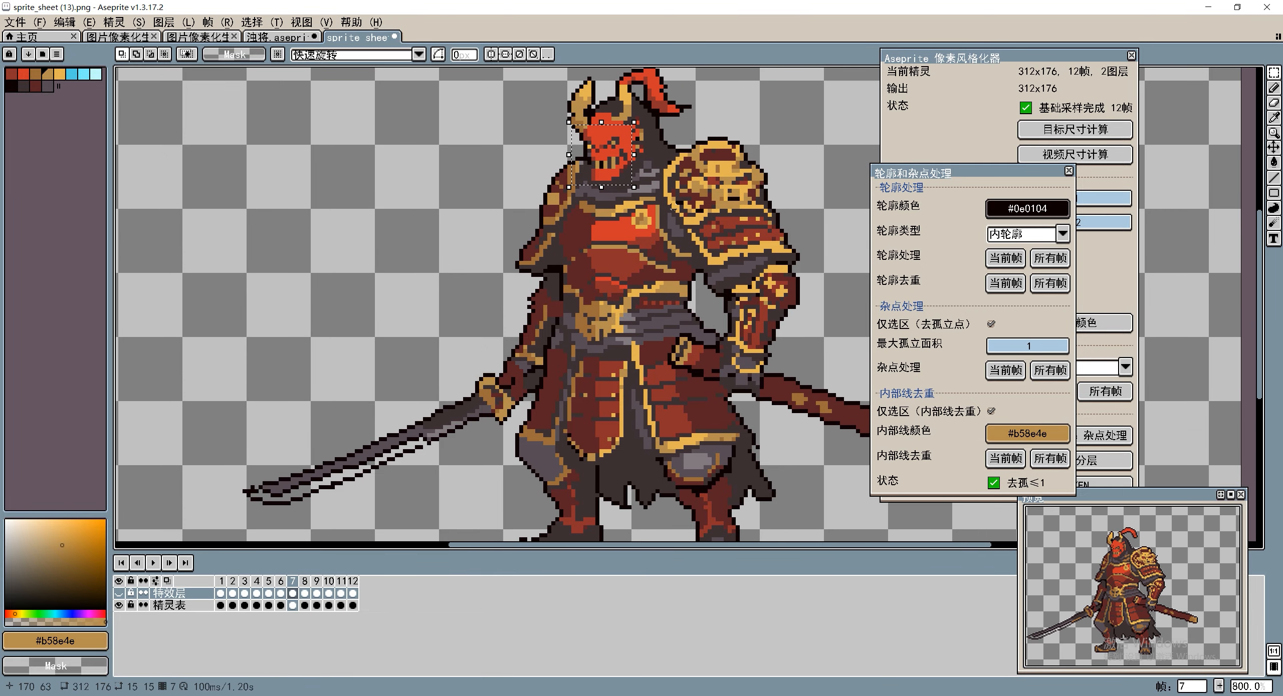
key("ctrl+z")
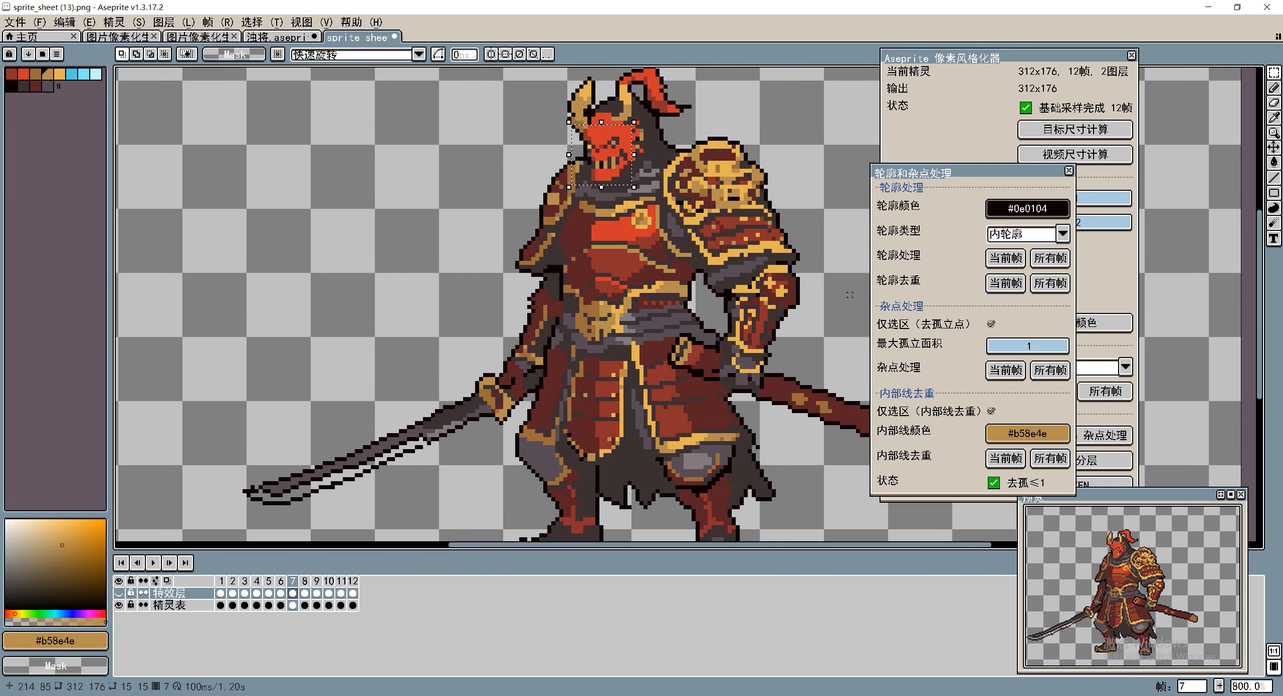
scroll(802, 301, "down", 2)
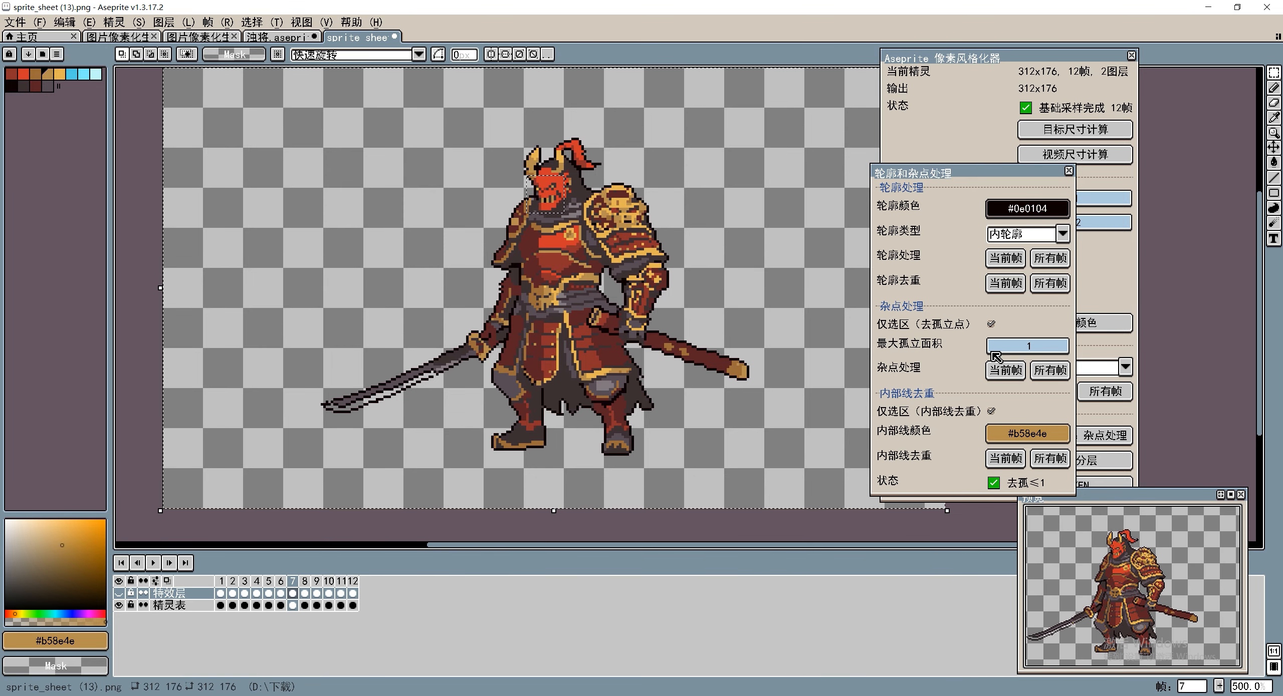
left_click(989, 374)
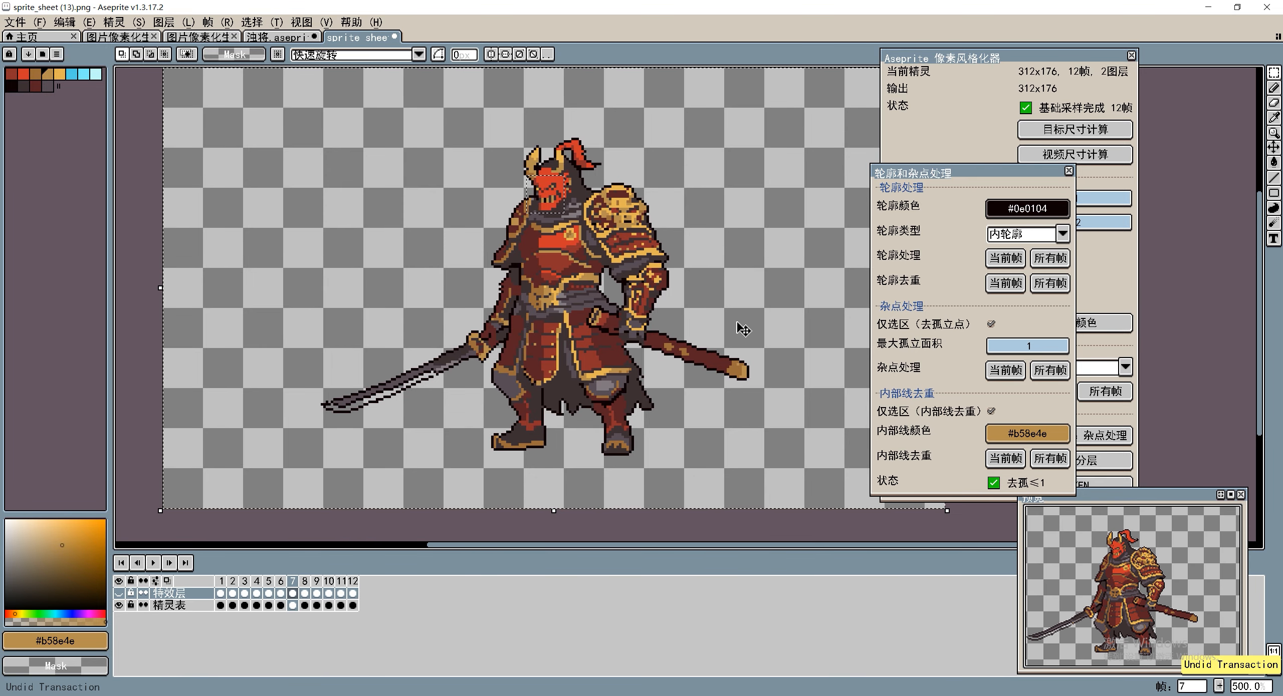
left_click_drag(752, 339, 763, 345)
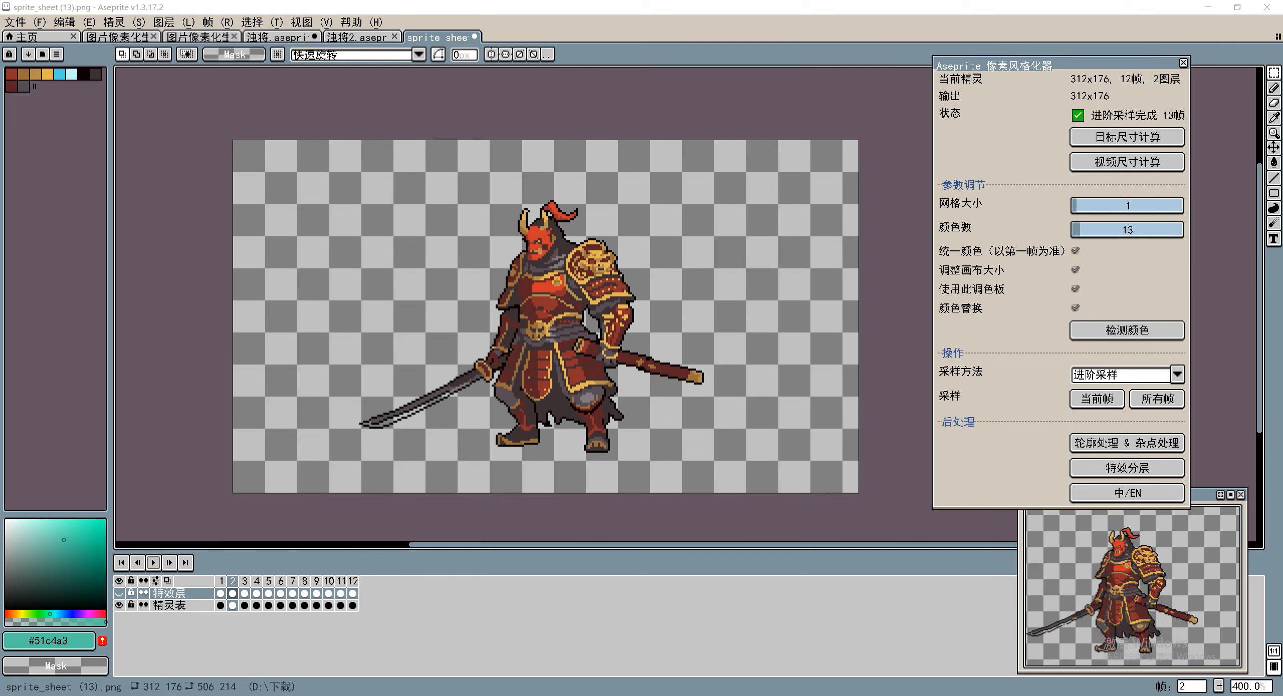
Step: Play the cleaned sprite sheet animation, and play the sampled animation in 浊将3.aseprite for comparison
left_click(154, 564)
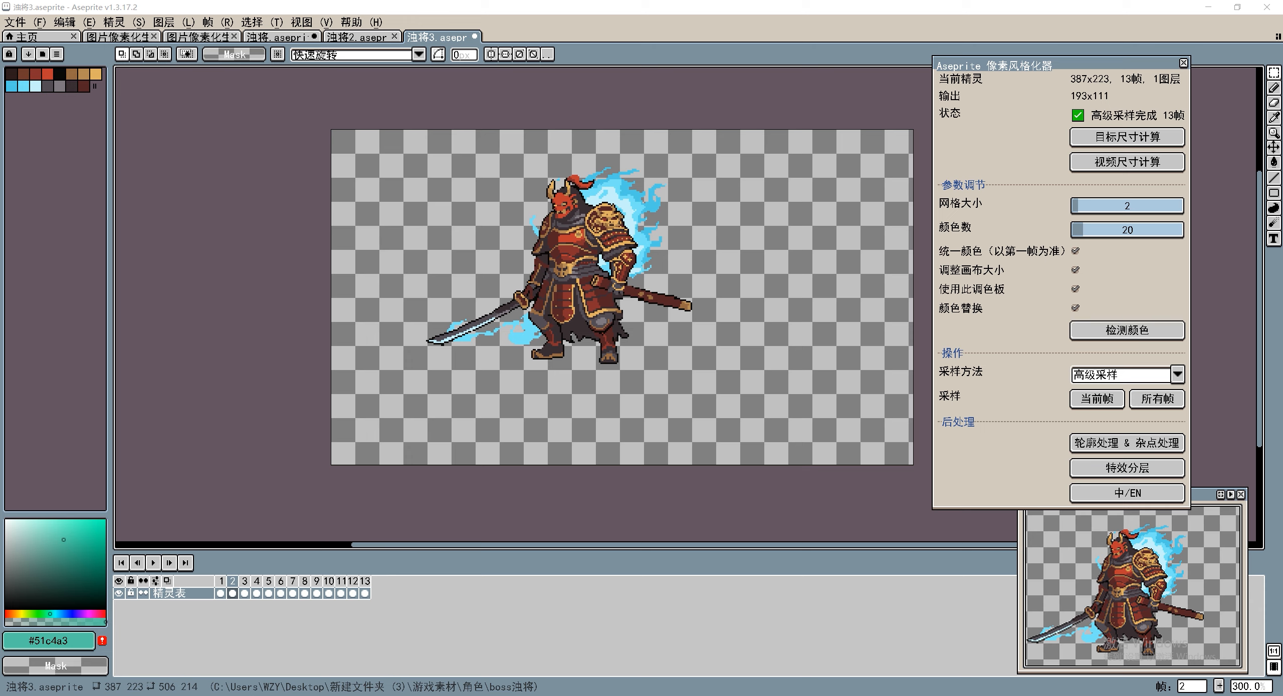
left_click(155, 565)
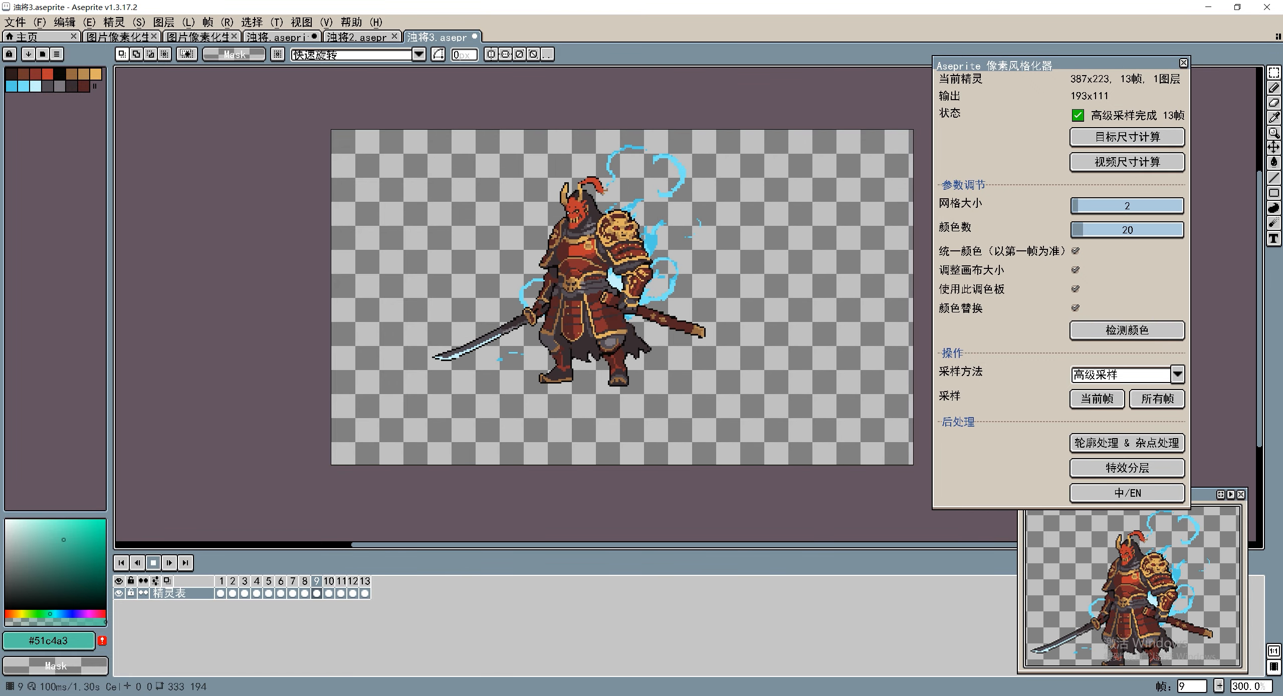
left_click(376, 422)
Step: Undo the sampling in 浊将3.aseprite back to the green-screen frames and start 高级采样 sampling on all frames
key("ctrl+z")
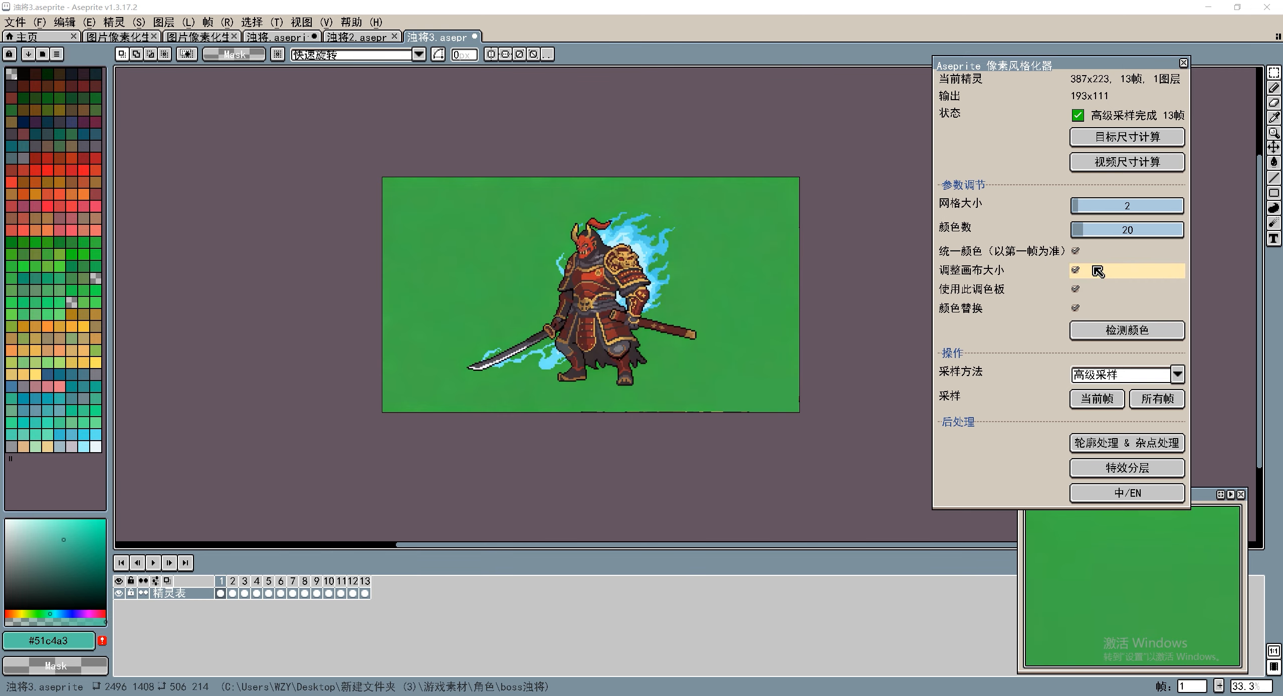
left_click(1158, 399)
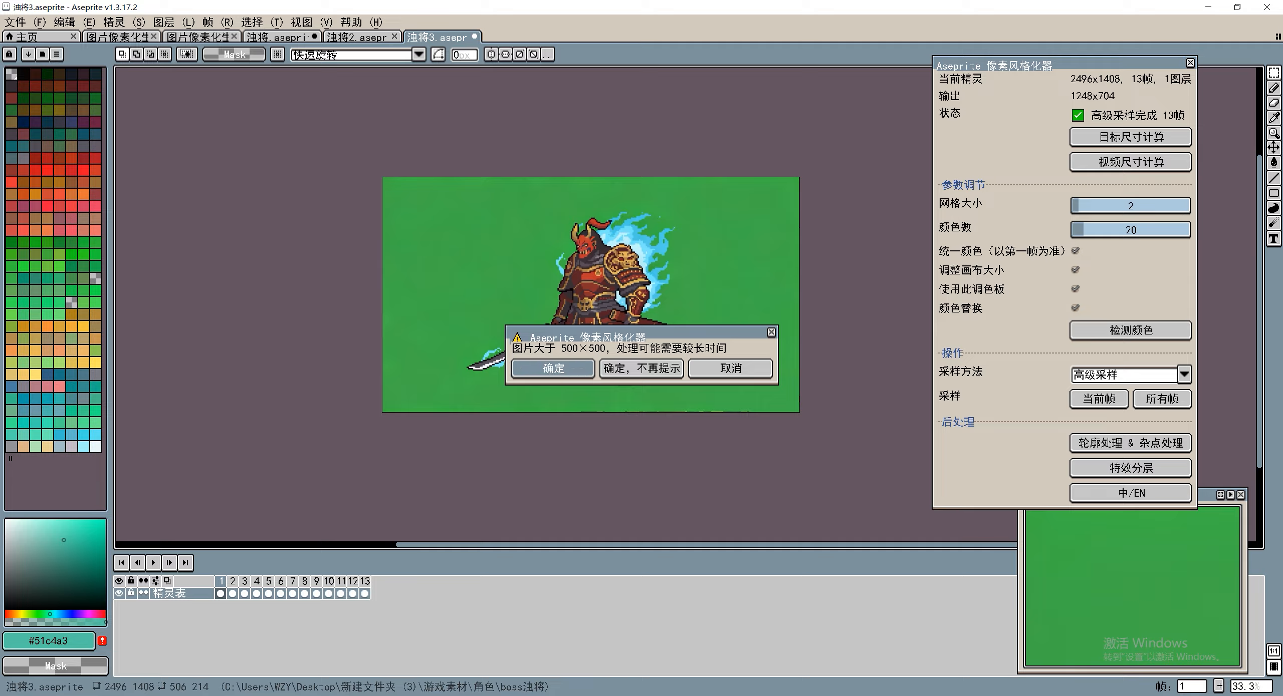